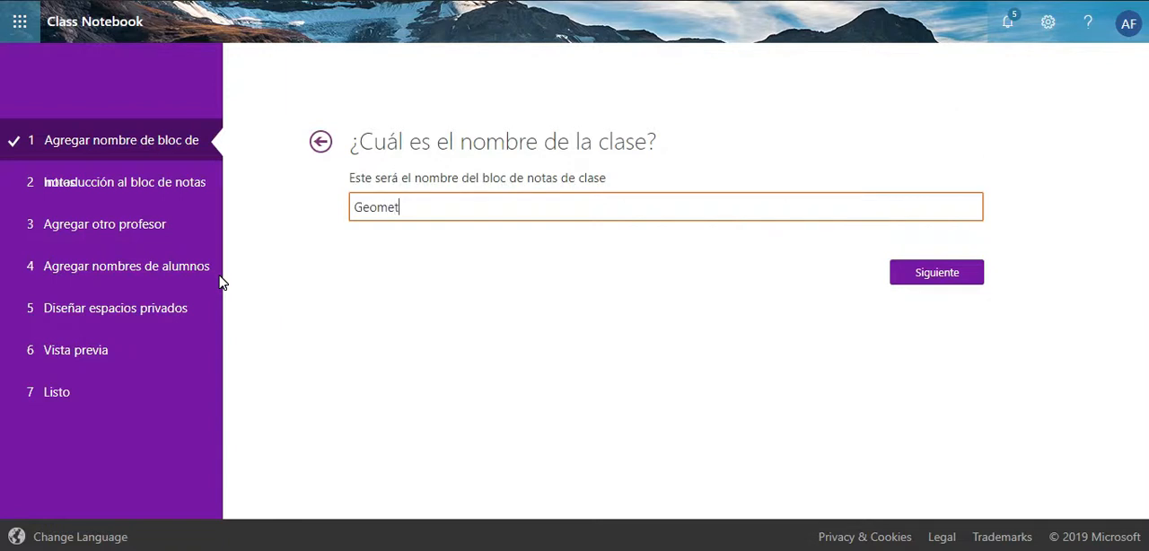
- Name the class notebook "Geometría-1-año" and continue to the overview of its section groups
{"action": "type", "text": "ría-1-año"}
{"action": "left_click", "coordinate": [945, 284]}
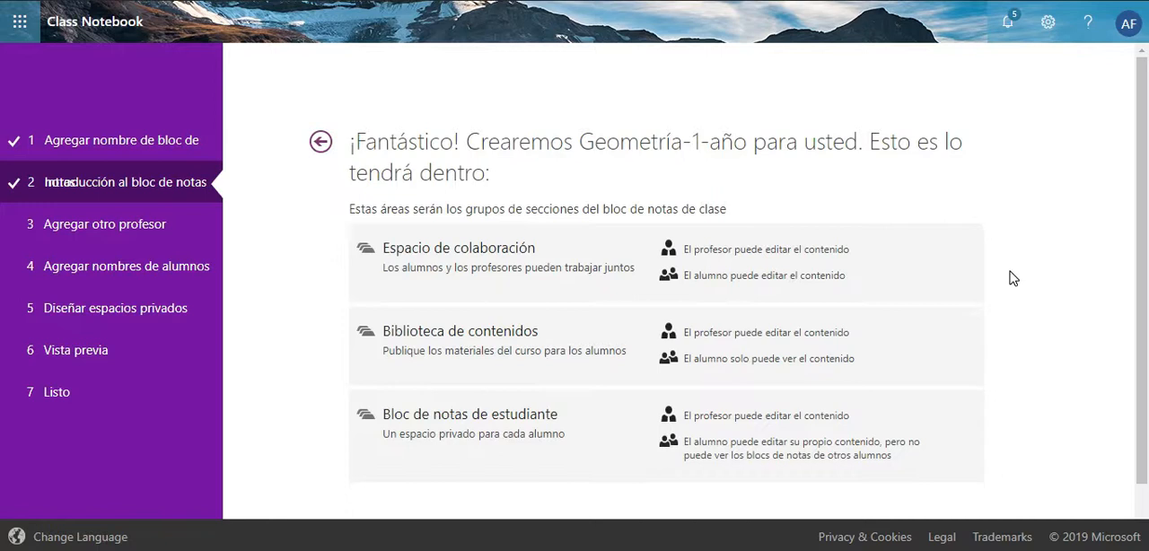
- Accept the section group overview and skip giving another teacher permission, continuing to the student names
{"action": "scroll", "coordinate": [1012, 278], "scroll_direction": "down", "scroll_amount": 2}
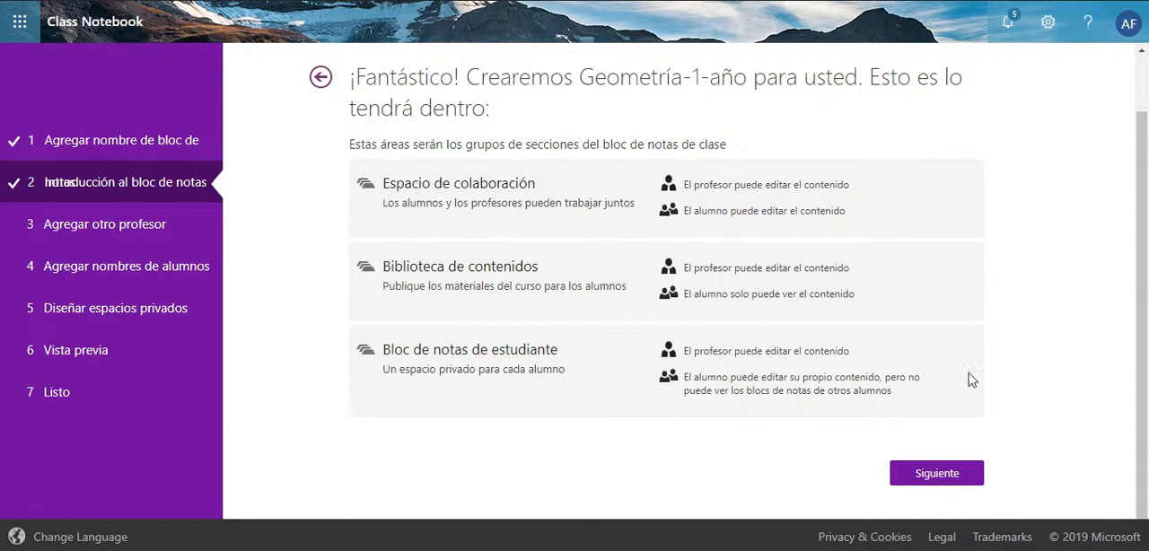
{"action": "left_click", "coordinate": [948, 473]}
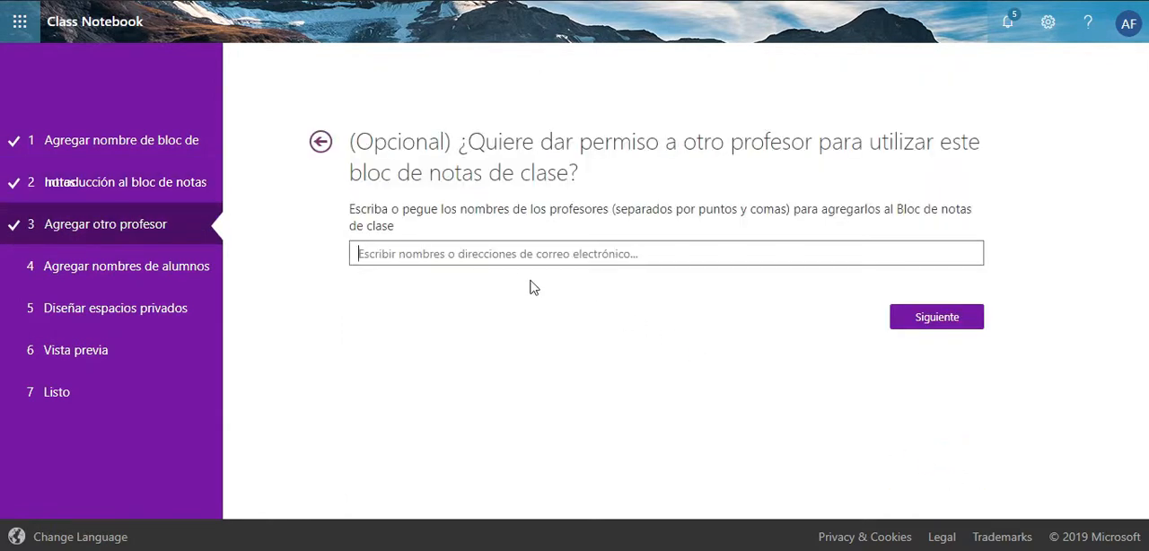
{"action": "left_click", "coordinate": [913, 321]}
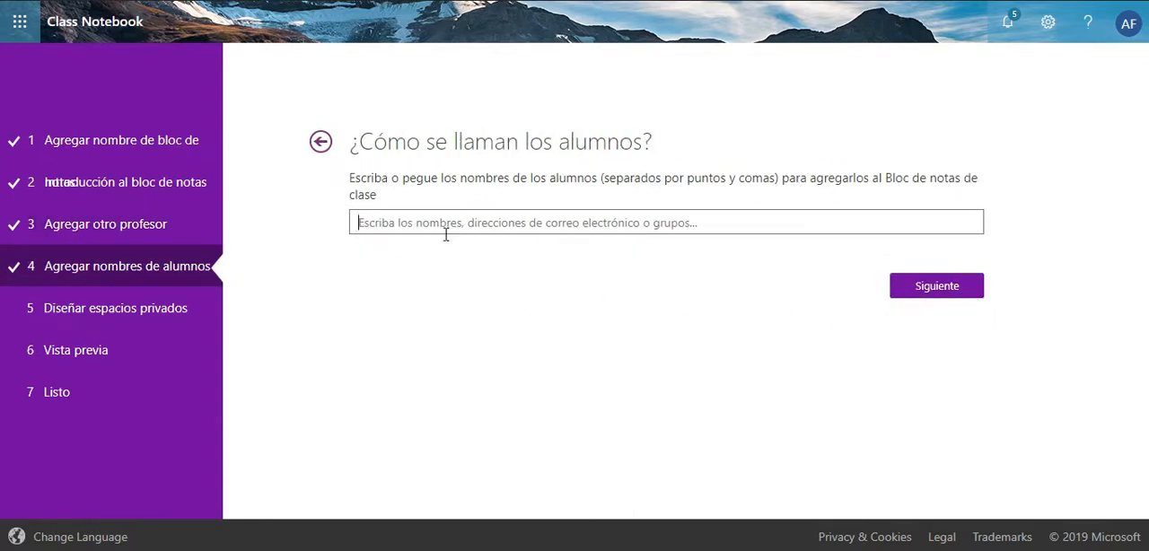
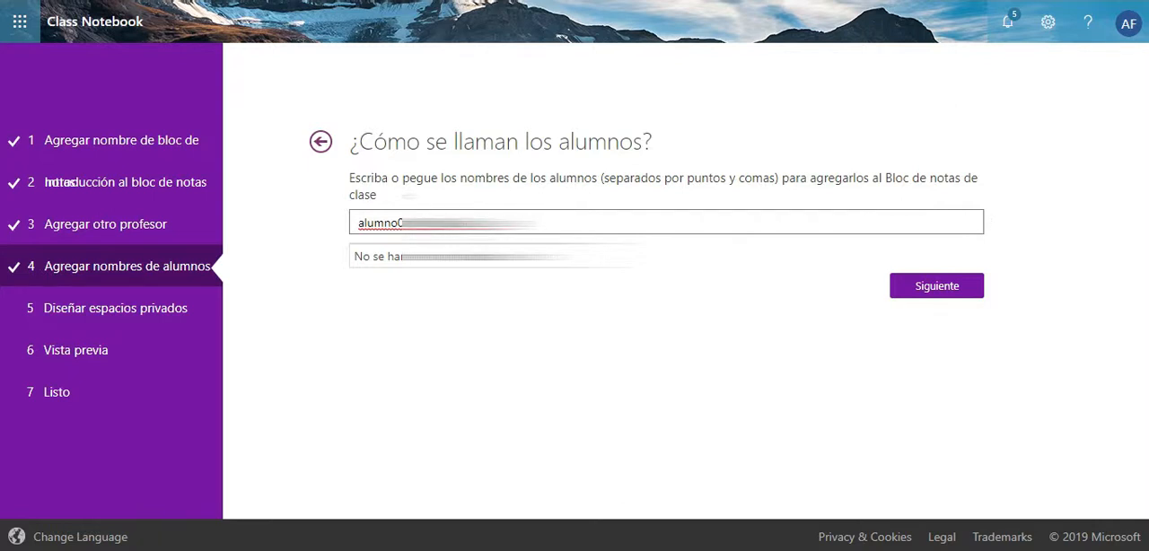
- Add the first student to the class notebook by entering the student's e-mail address
{"action": "key", "text": "Return"}
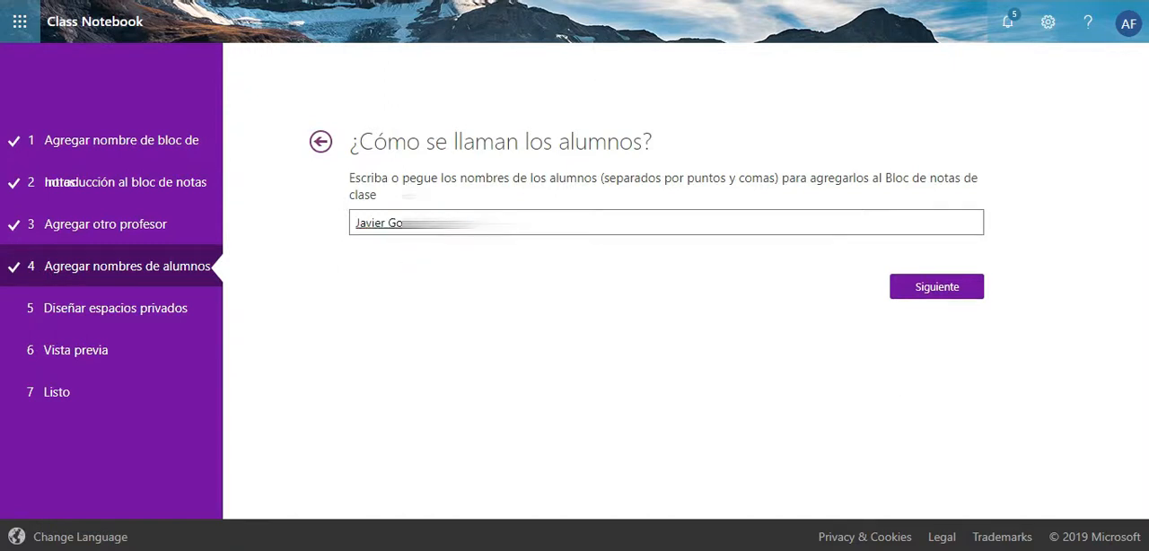
- Add two more students from the suggested matches, searching by account name and by first name, and accept the student list
{"action": "left_click", "coordinate": [483, 224]}
{"action": "type", "text": "alumno02"}
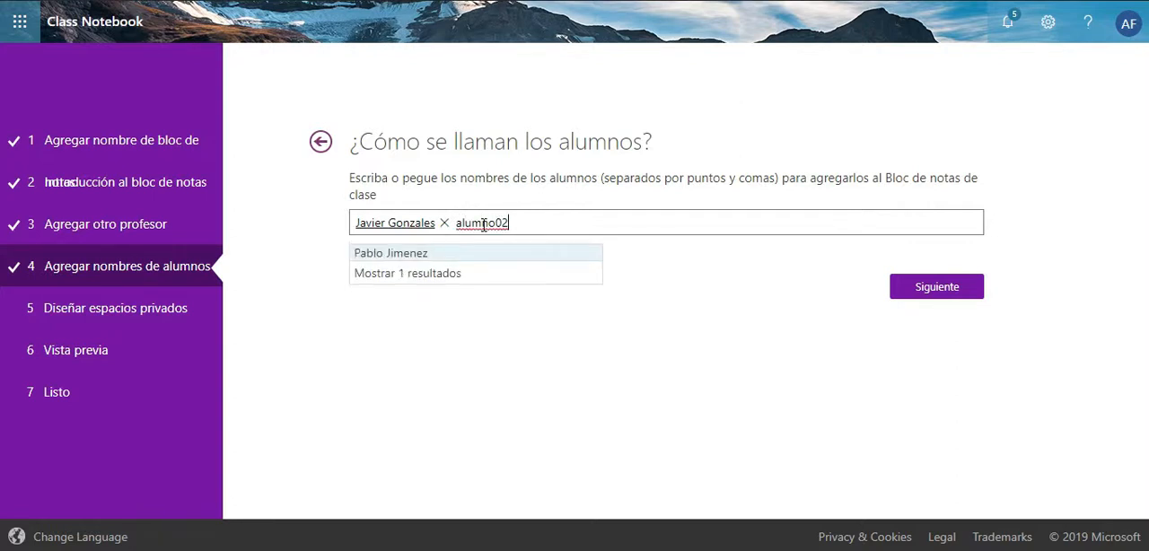
{"action": "left_click", "coordinate": [421, 254]}
{"action": "left_click", "coordinate": [578, 225]}
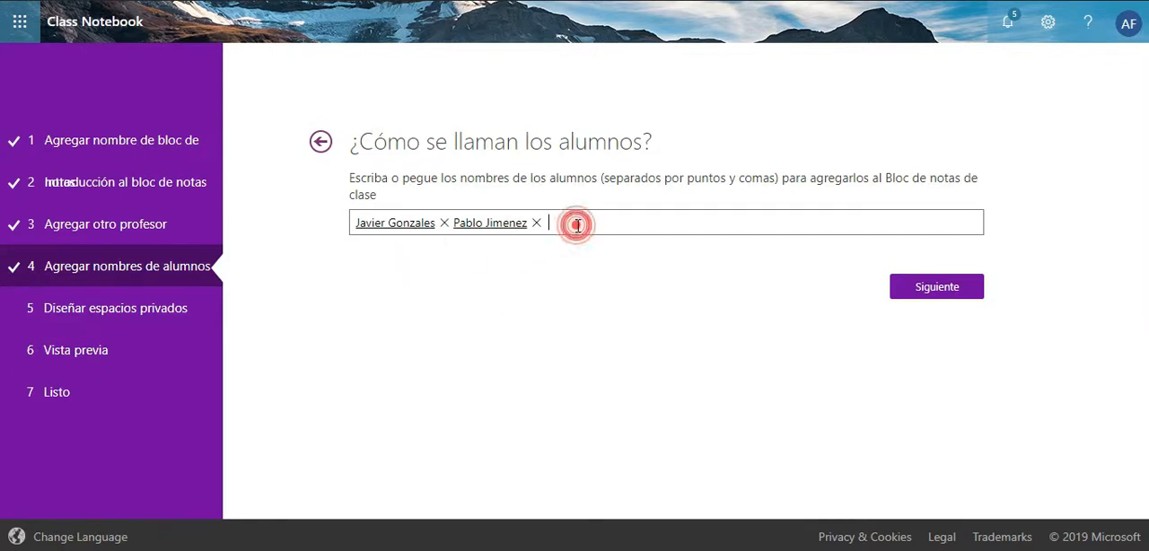
{"action": "type", "text": "carmen"}
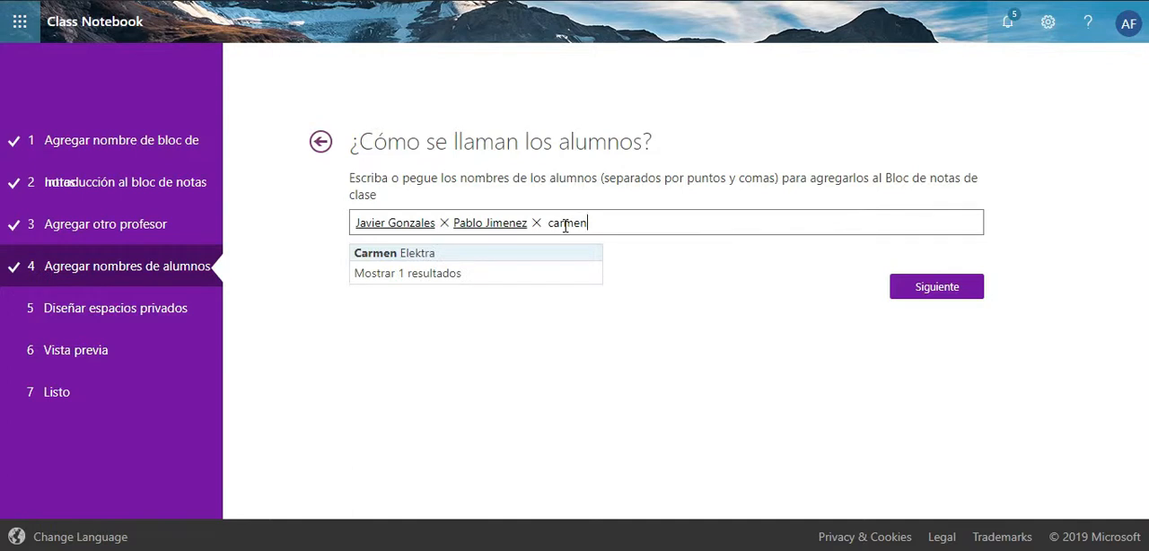
{"action": "left_click", "coordinate": [436, 253]}
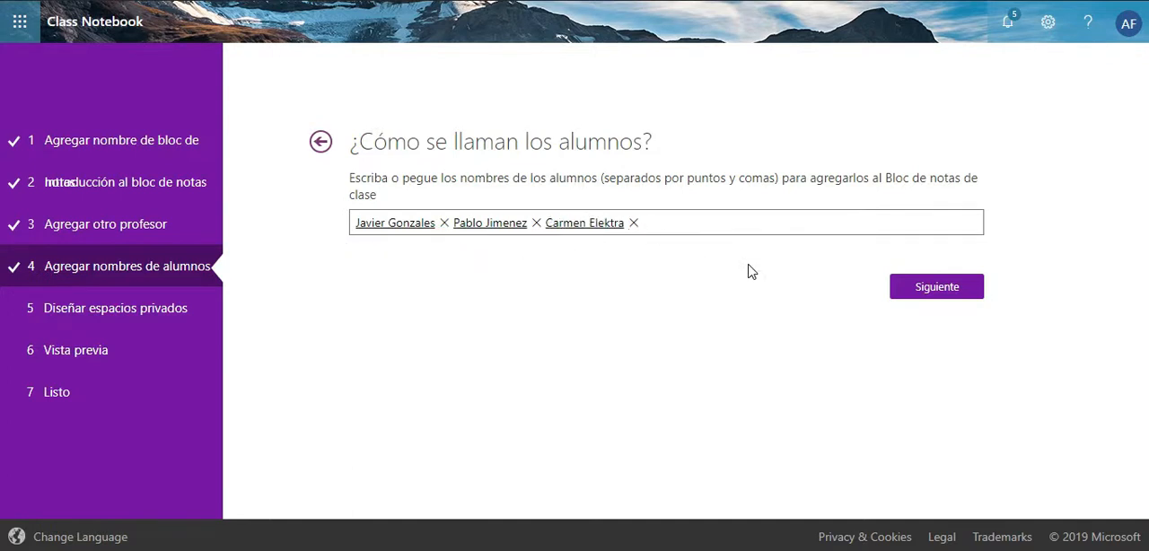
{"action": "left_click", "coordinate": [917, 289]}
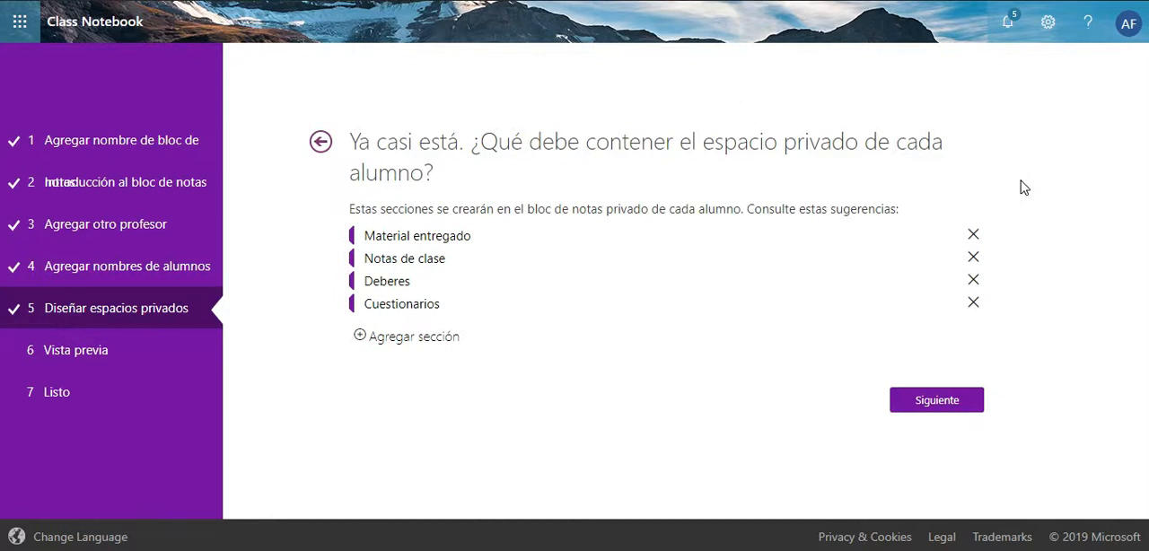
- Keep the suggested private student sections and create the class notebook after previewing its student and teacher versions
{"action": "left_click", "coordinate": [939, 404]}
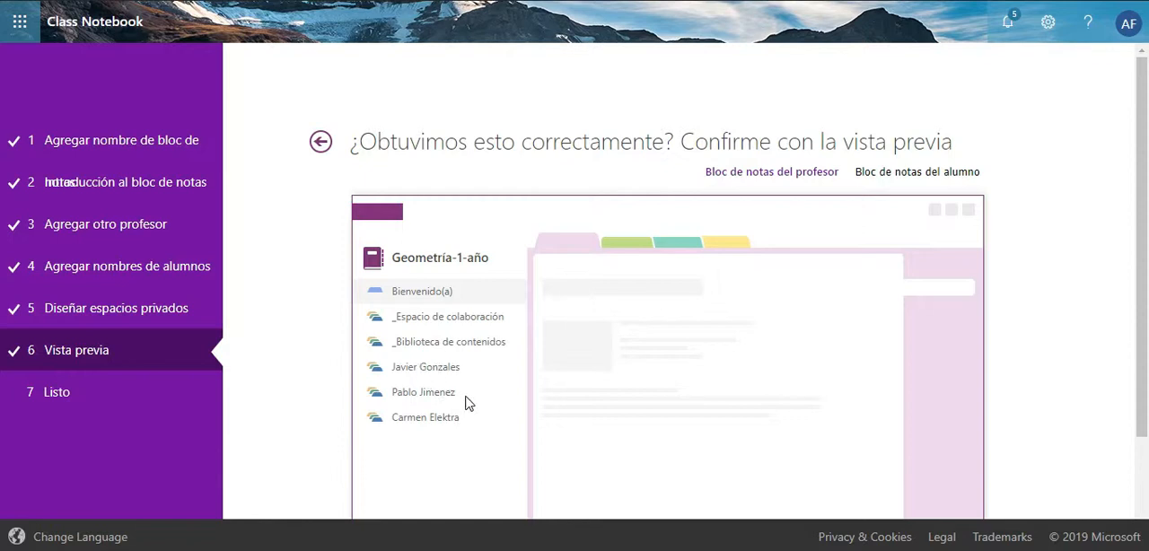
{"action": "left_click", "coordinate": [900, 179]}
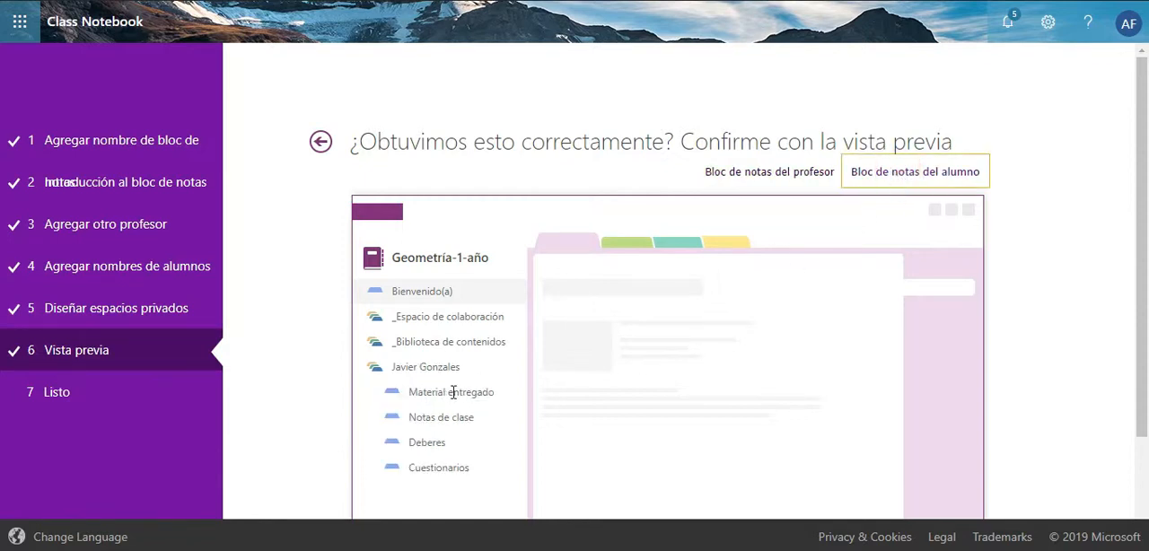
{"action": "left_click", "coordinate": [759, 174]}
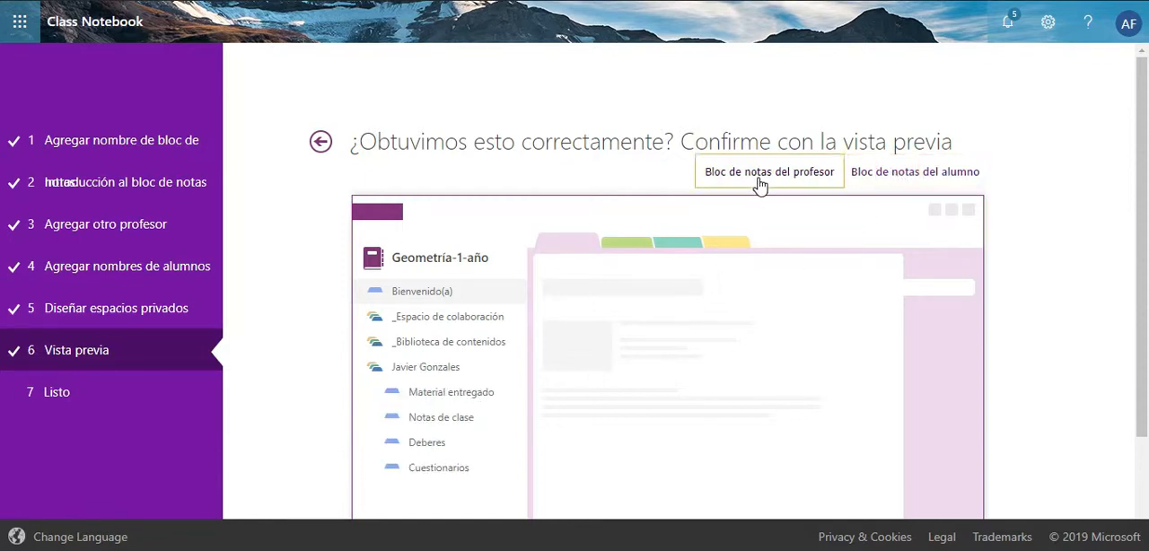
{"action": "scroll", "coordinate": [1014, 233], "scroll_direction": "down", "scroll_amount": 3}
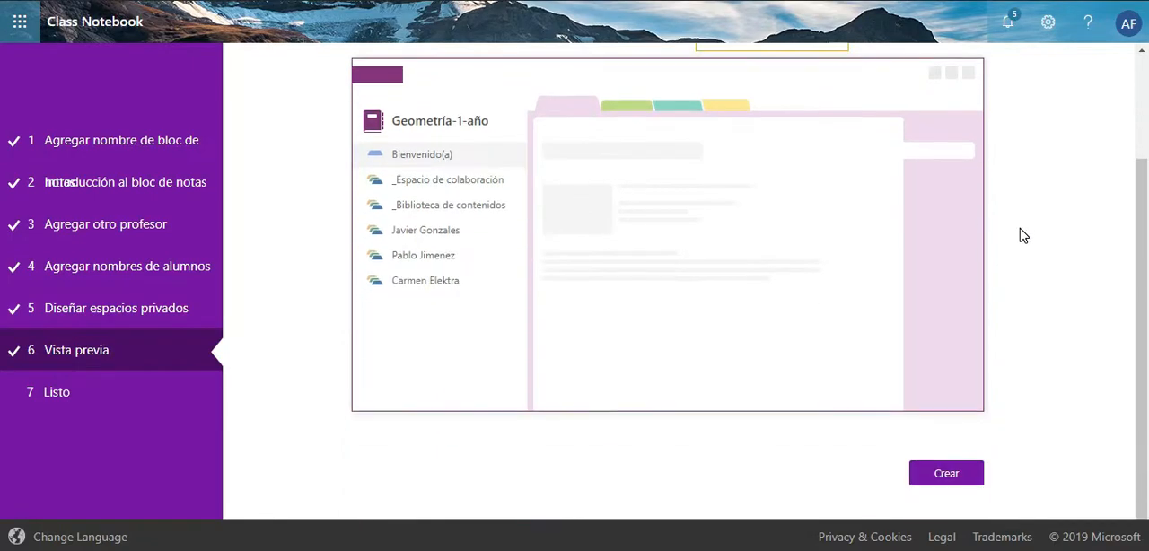
{"action": "left_click", "coordinate": [960, 476]}
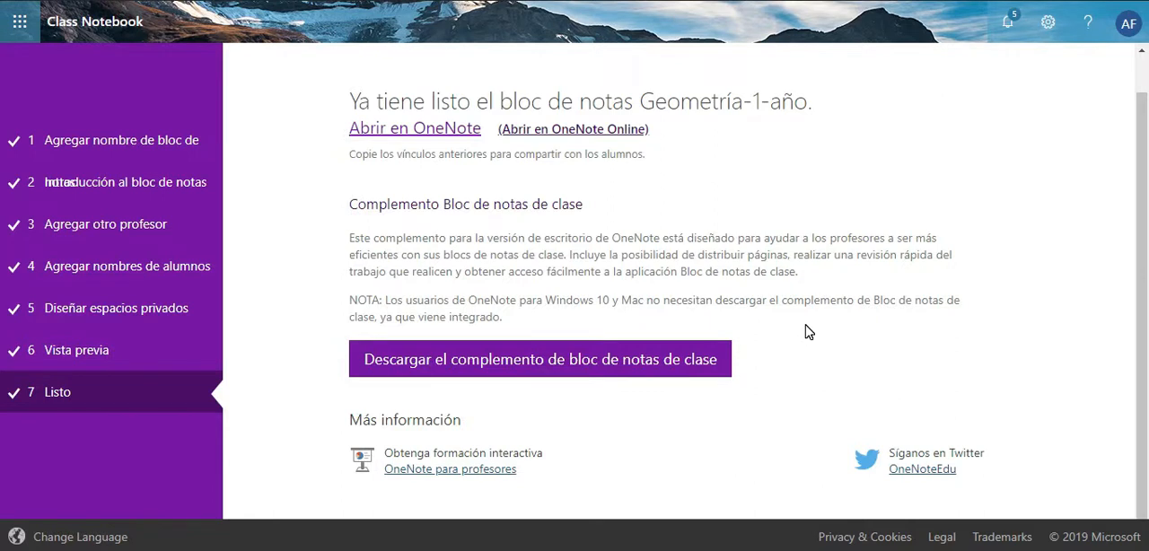
- Open the new notebook in OneNote Online and add a page titled "Contenidos-curso" to the section on using the collaboration space
{"action": "left_click", "coordinate": [596, 131]}
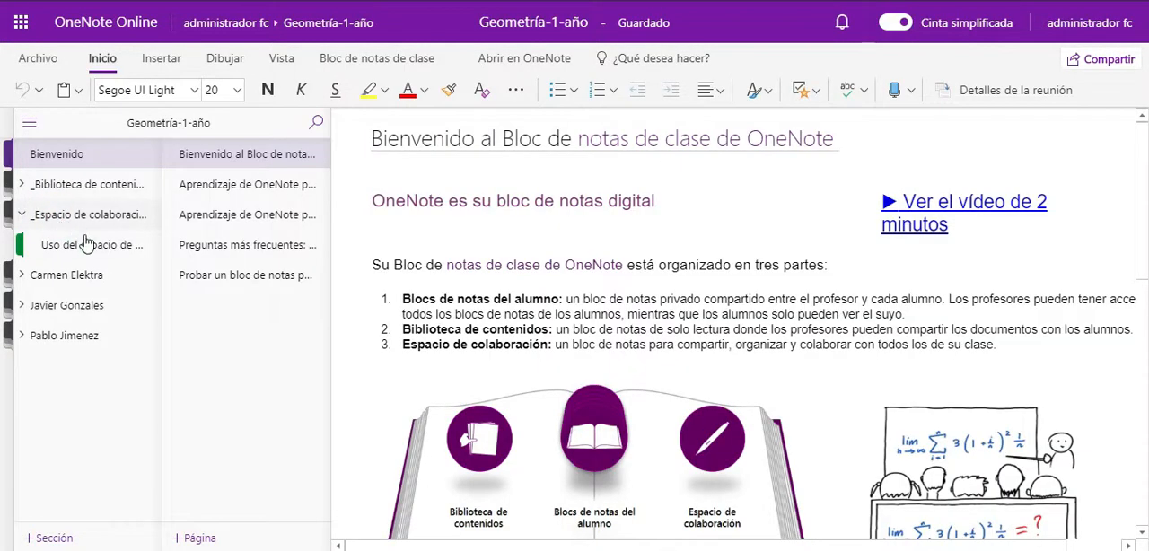
{"action": "left_click", "coordinate": [81, 243]}
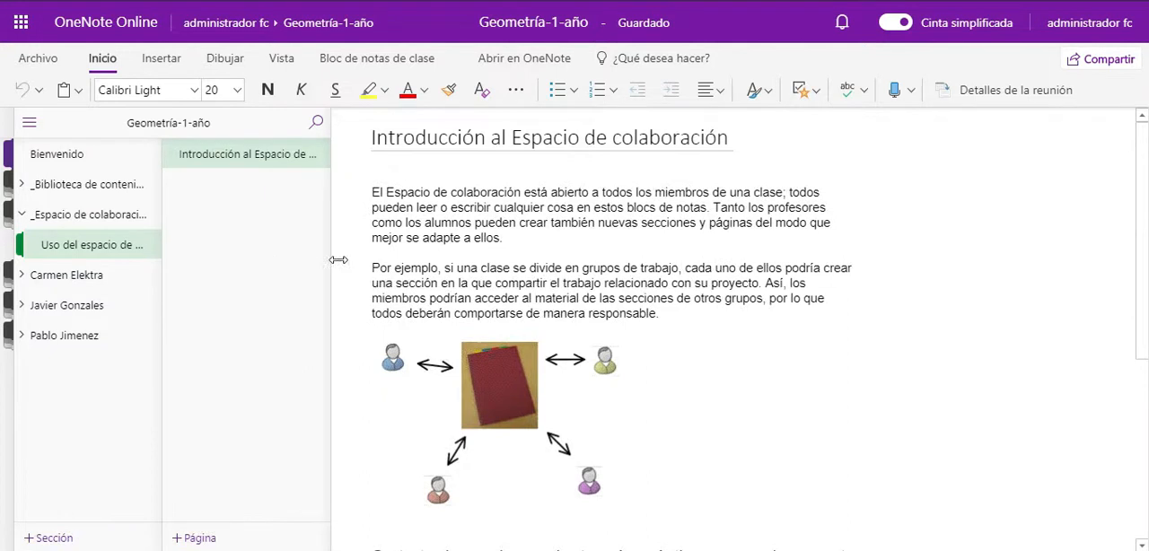
{"action": "right_click", "coordinate": [196, 182]}
{"action": "left_click", "coordinate": [232, 194]}
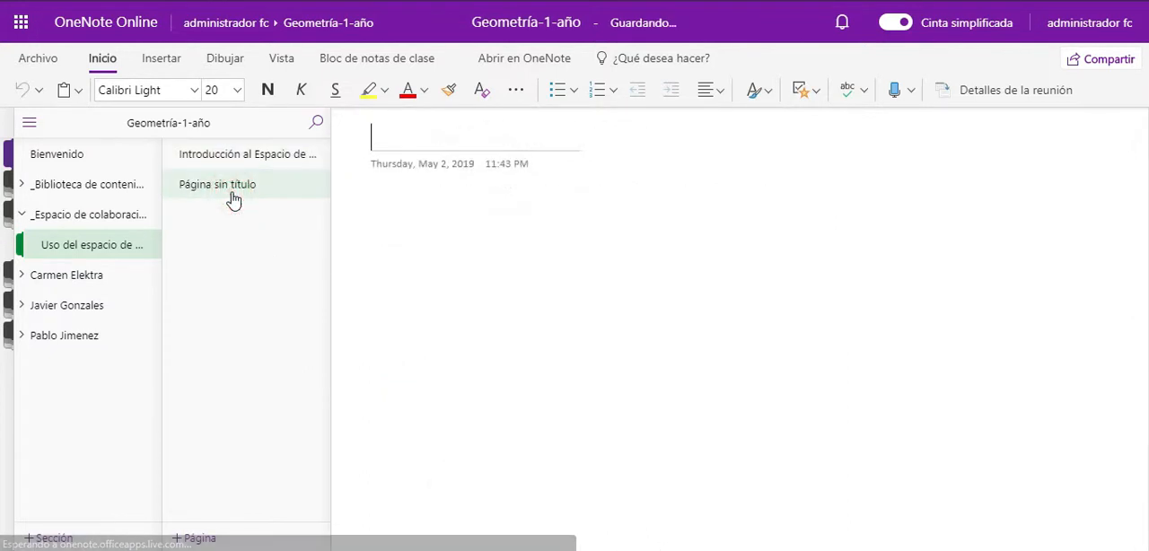
{"action": "type", "text": "C"}
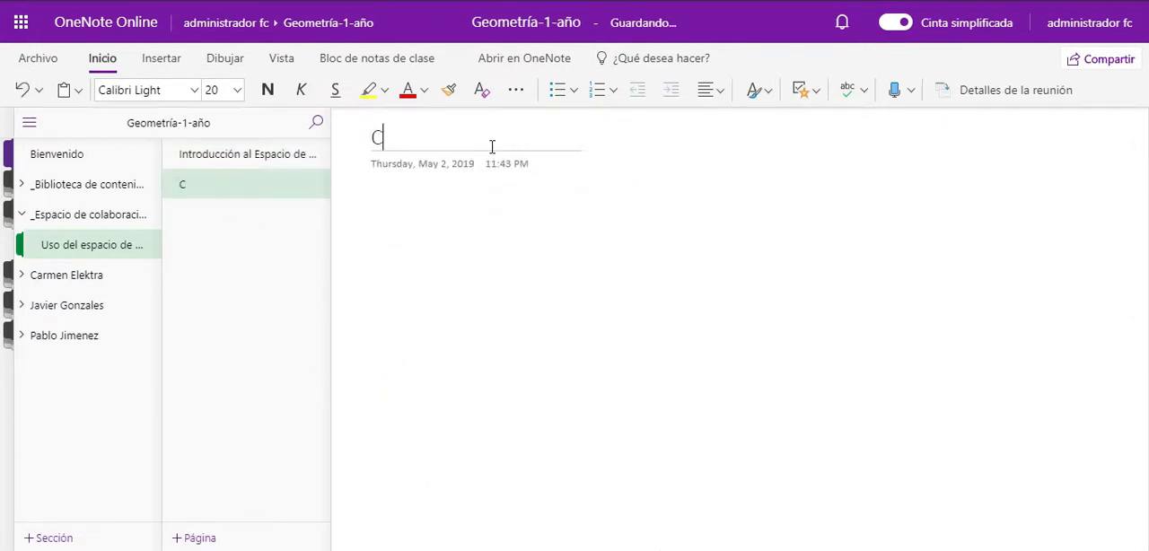
{"action": "type", "text": "ontenidos"}
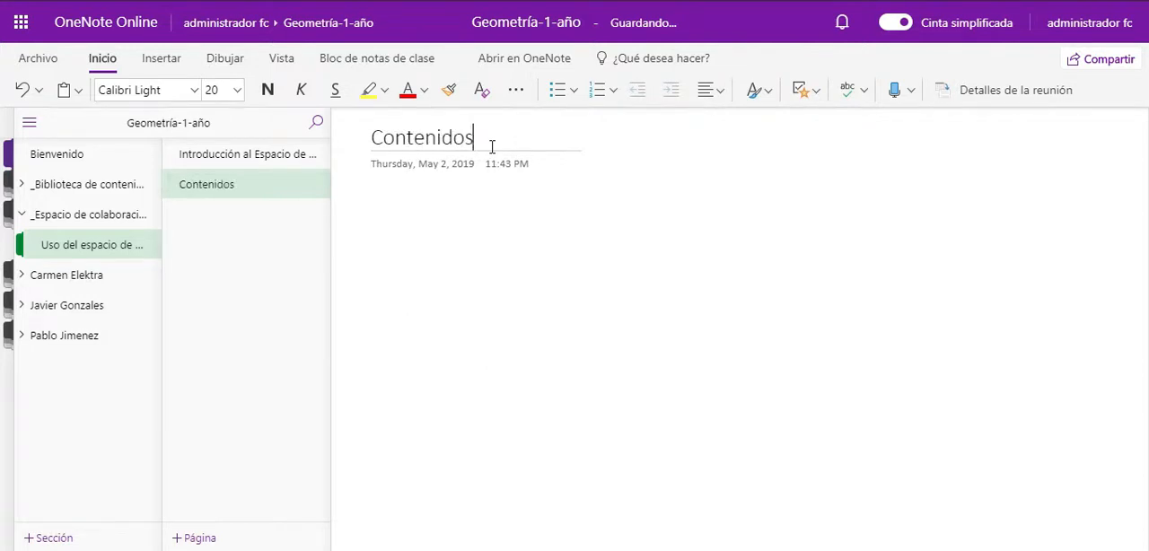
{"action": "type", "text": "-curso"}
{"action": "left_click", "coordinate": [382, 196]}
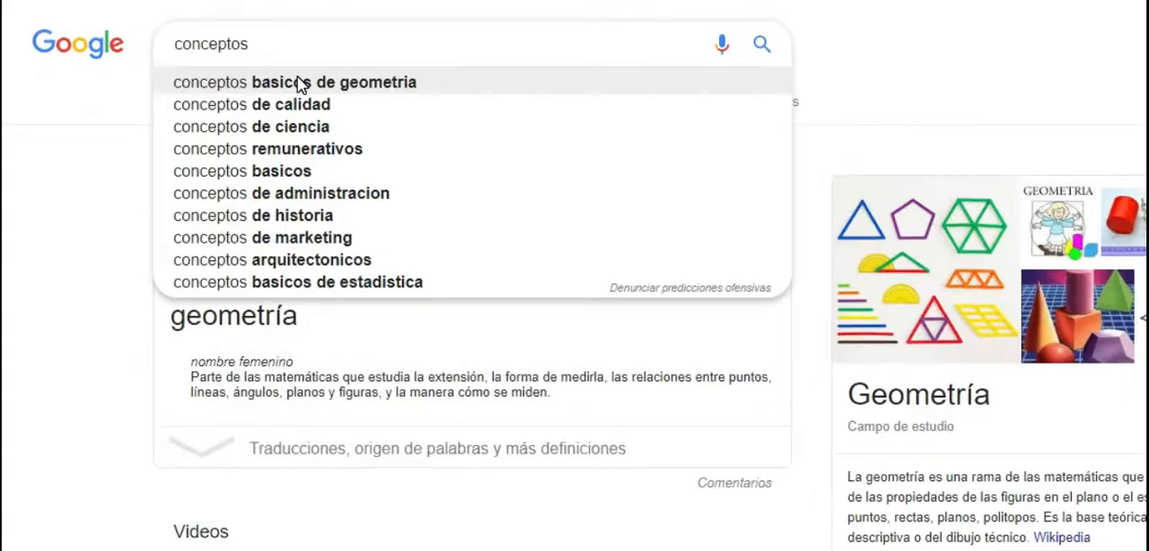
- Search Google for "google academico peru" and open the Google Académico site
{"action": "type", "text": "google "}
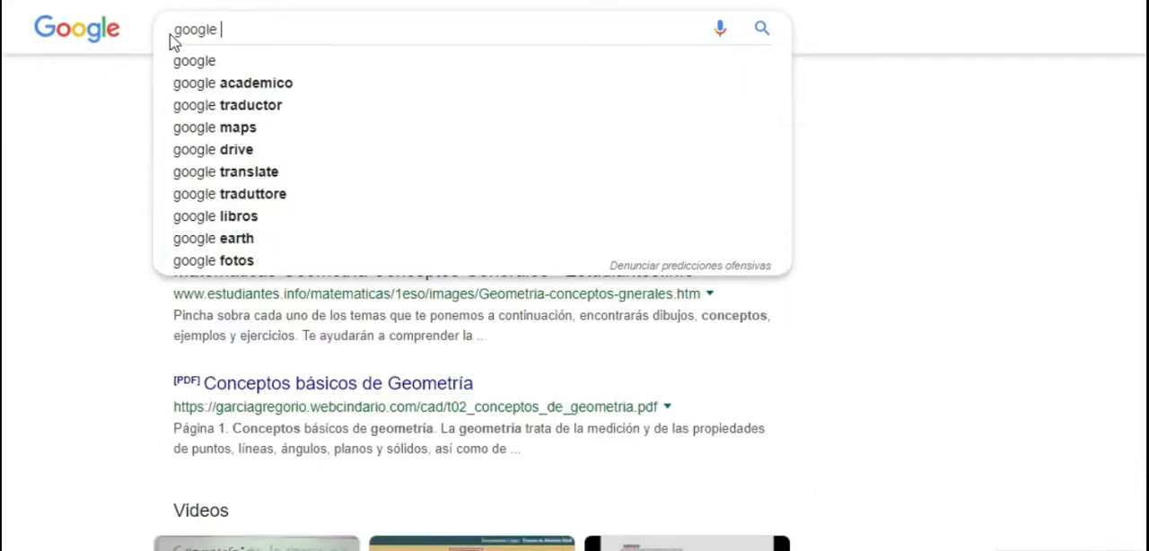
{"action": "type", "text": "academico peru"}
{"action": "key", "text": "Return"}
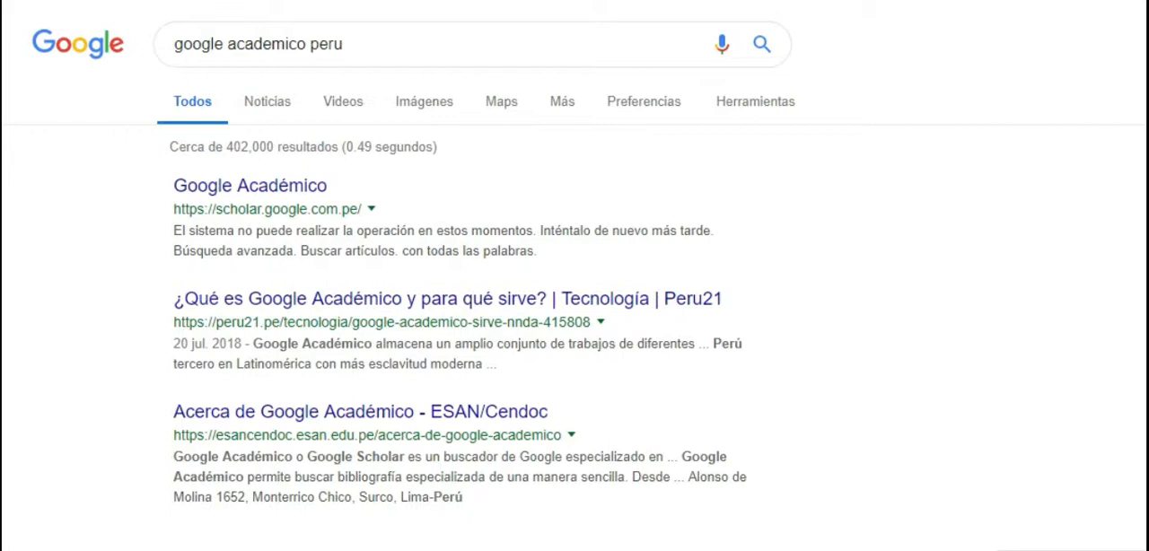
{"action": "left_click", "coordinate": [664, 2]}
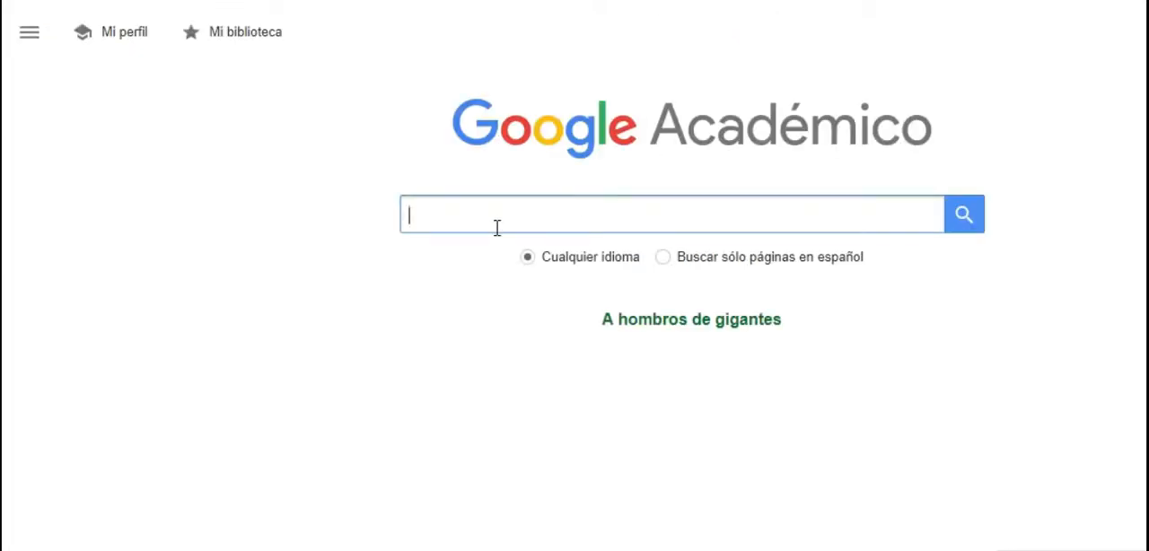
- Search Google Académico for "geometria"
{"action": "type", "text": "geom"}
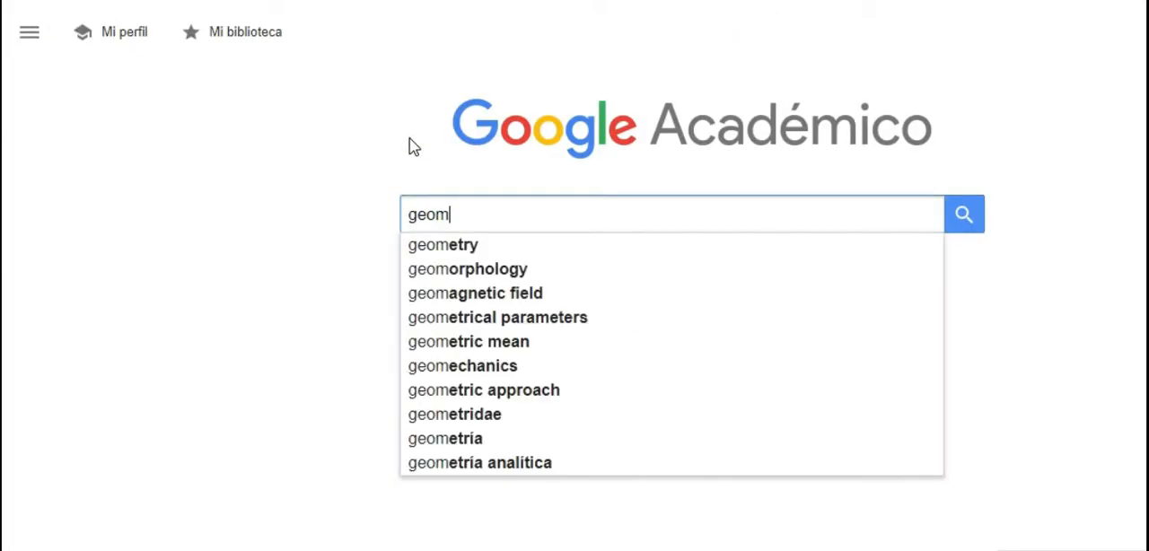
{"action": "type", "text": "etria"}
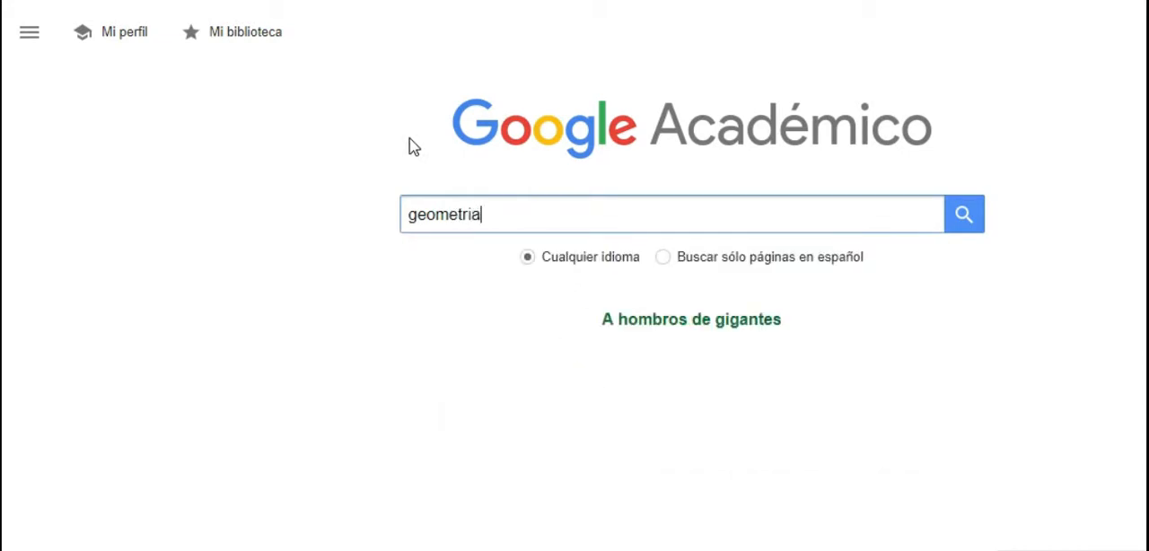
{"action": "key", "text": "Return"}
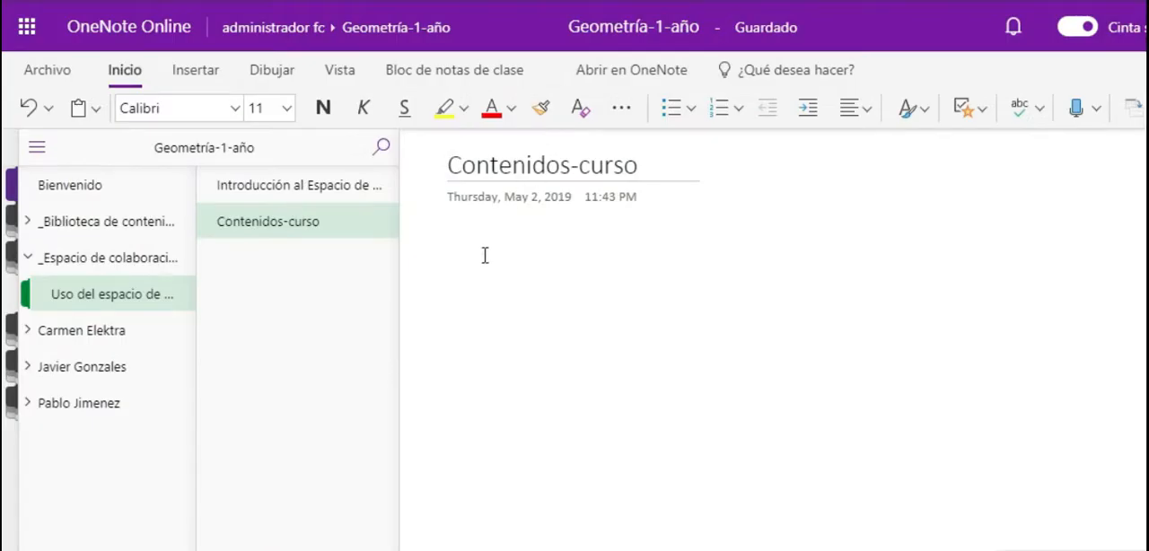
{"action": "left_click", "coordinate": [484, 255]}
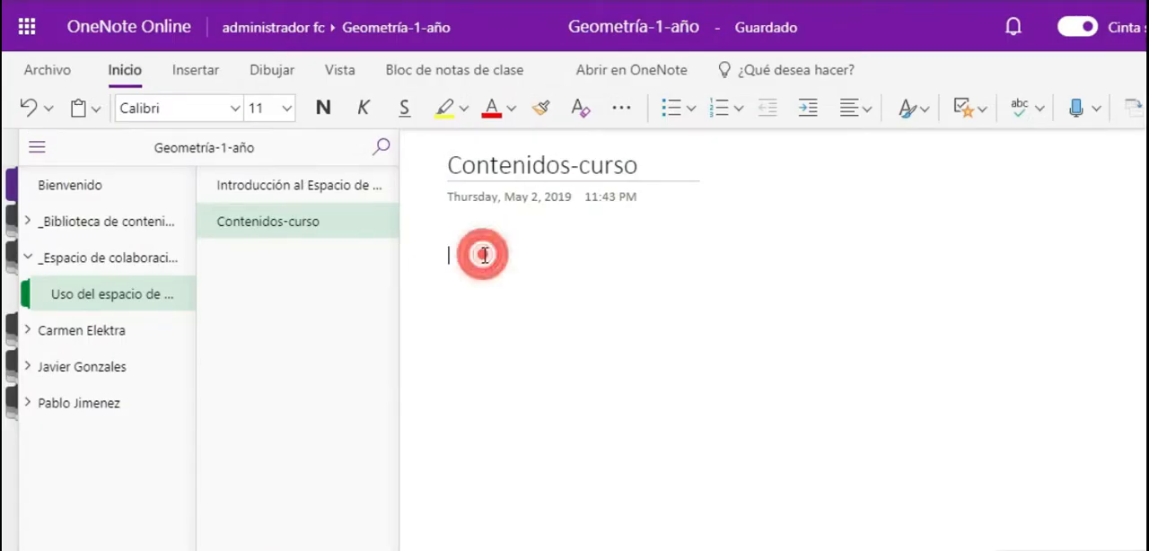
{"action": "type", "text": "https://scholar.google.com.pe"}
{"action": "type", "text": "En"}
{"action": "type", "text": " este link es"}
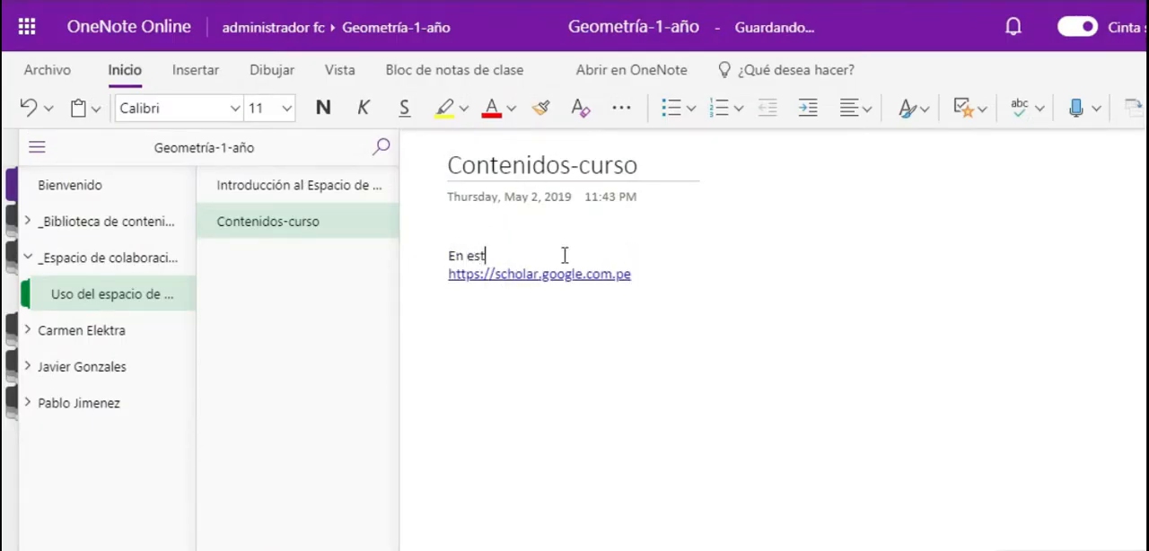
{"action": "key", "text": "BackSpace"}
{"action": "type", "text": "se puede buscar información acerc"}
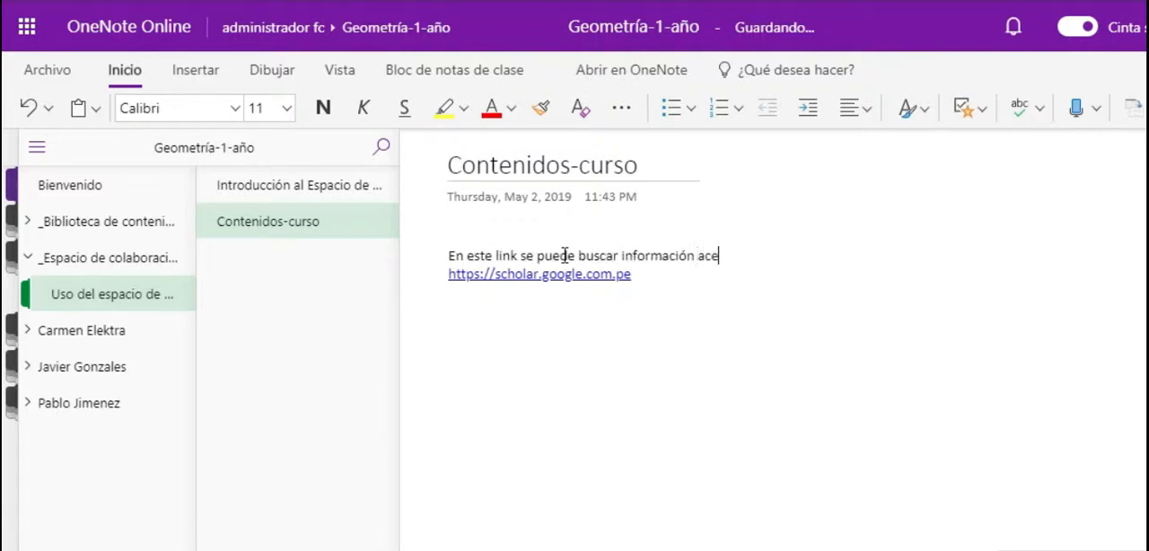
{"action": "type", "text": "a del te"}
{"action": "key", "text": "BackSpace"}
{"action": "key", "text": "BackSpace"}
{"action": "key", "text": "BackSpace"}
{"action": "key", "text": "BackSpace"}
{"action": "key", "text": "BackSpace"}
{"action": "key", "text": "BackSpace"}
{"action": "key", "text": "BackSpace"}
{"action": "key", "text": "BackSpace"}
{"action": "key", "text": "BackSpace"}
{"action": "key", "text": "BackSpace"}
{"action": "key", "text": "BackSpace"}
{"action": "key", "text": "BackSpace"}
{"action": "key", "text": "BackSpace"}
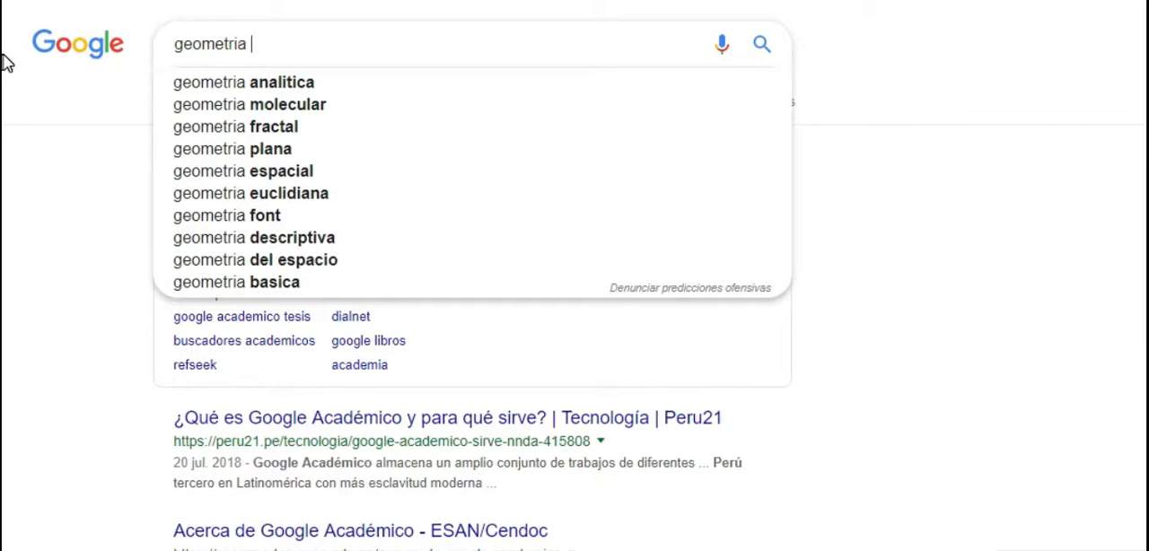
- Switch to Google and look up the definition of geometry with the query "define: geometria"
{"action": "key", "text": "BackSpace"}
{"action": "key", "text": "Home"}
{"action": "type", "text": "define"}
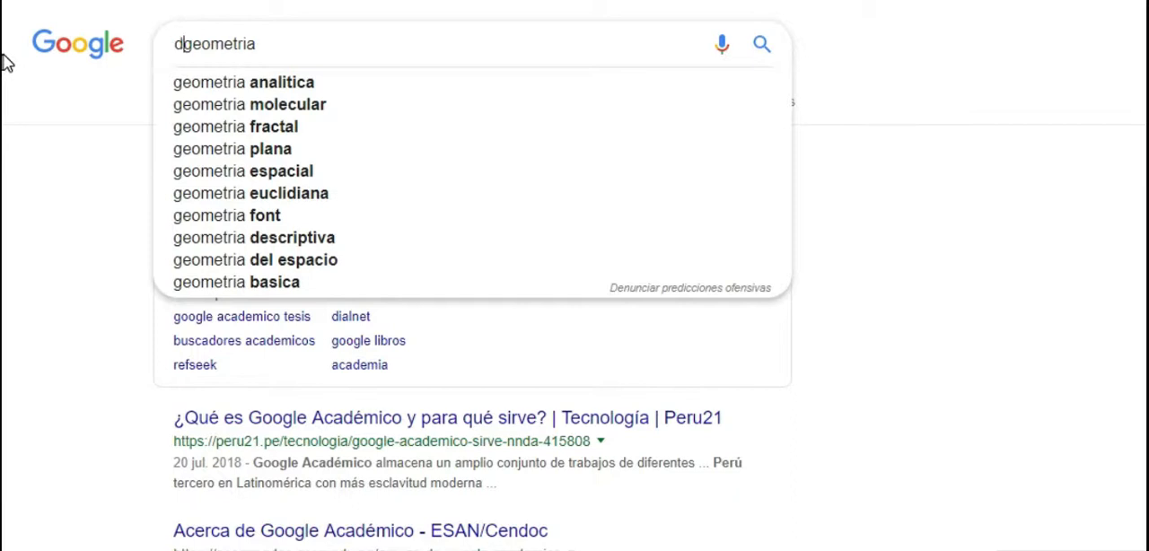
{"action": "type", "text": ":"}
{"action": "key", "text": "Return"}
{"action": "left_click", "coordinate": [331, 52]}
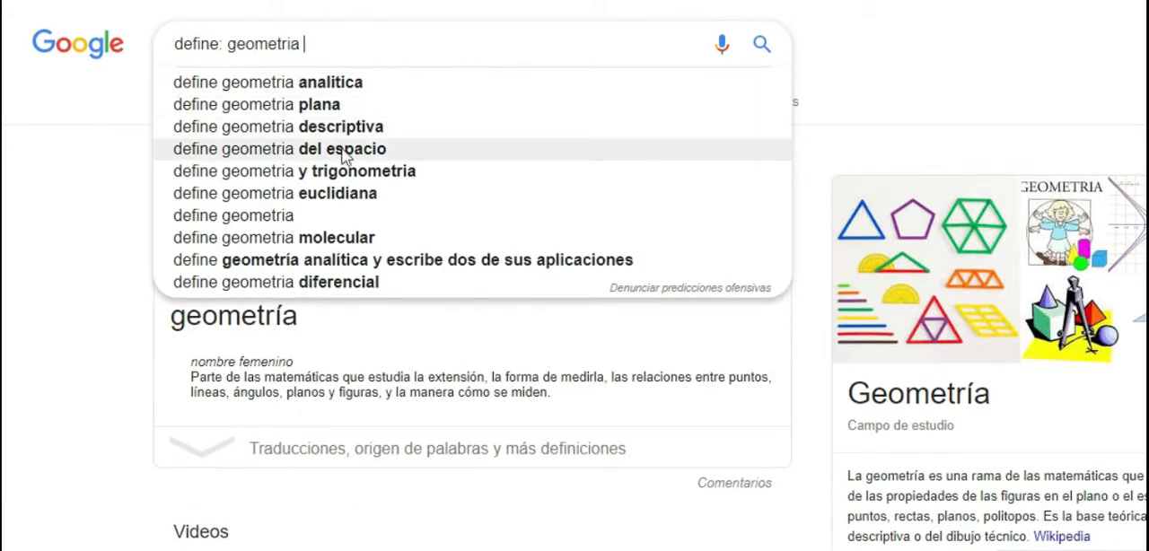
- Remove the colon from the Google query and search for the suggested "define punto en geometria"
{"action": "left_click", "coordinate": [223, 44]}
{"action": "key", "text": "BackSpace"}
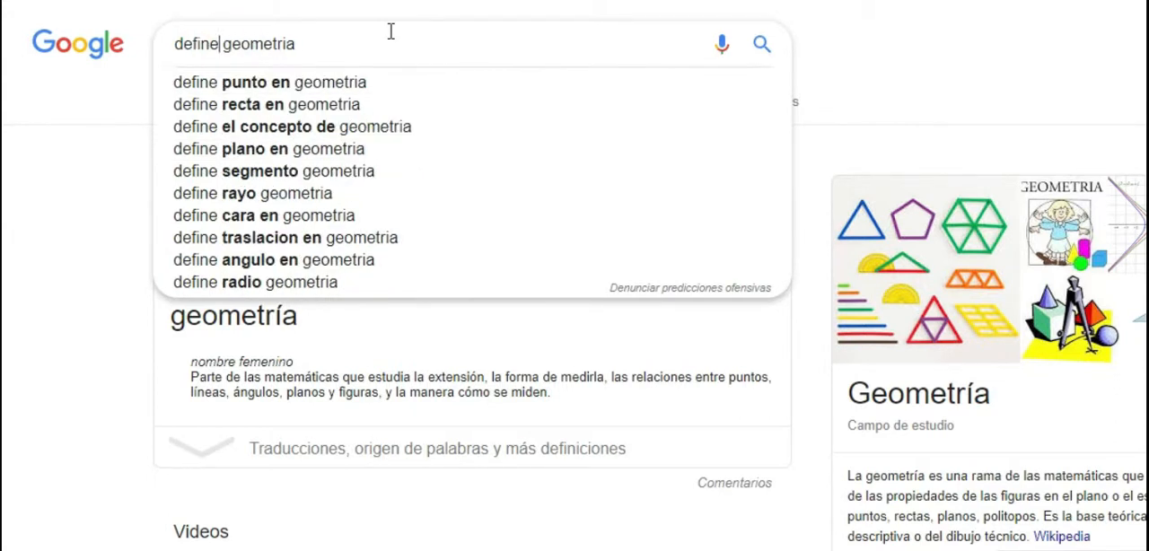
{"action": "left_click", "coordinate": [353, 80]}
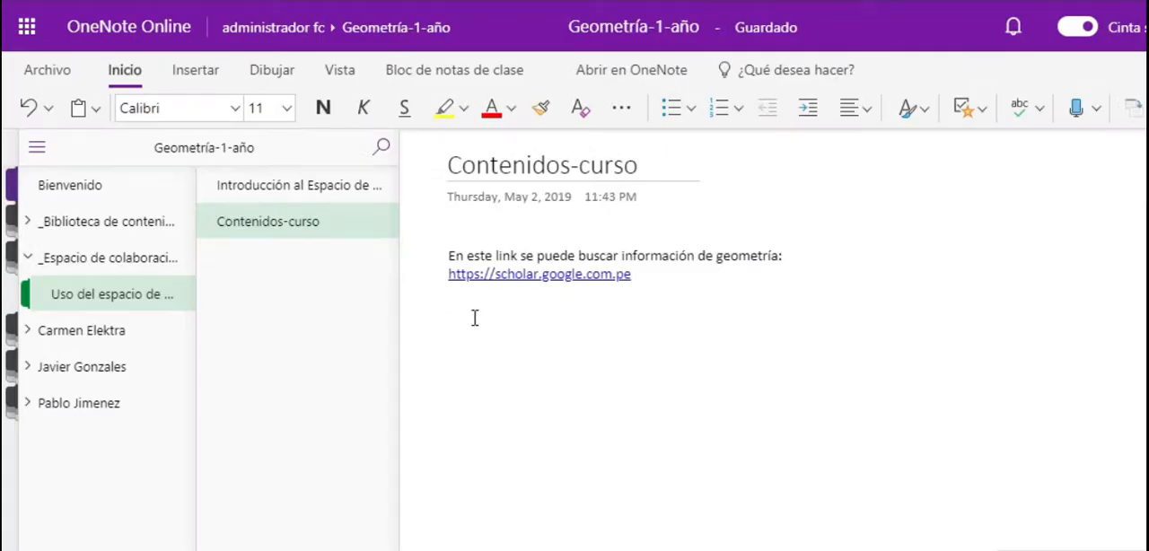
{"action": "type", "text": "Aquí habra información sobre"}
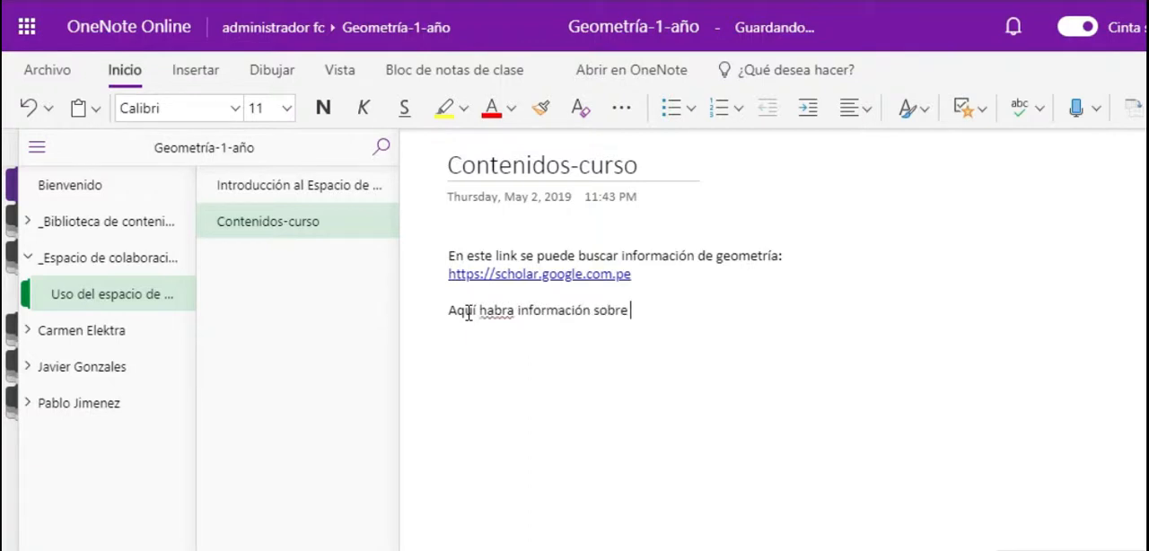
{"action": "type", "text": "https://definicion.de/punto-en-geometria/"}
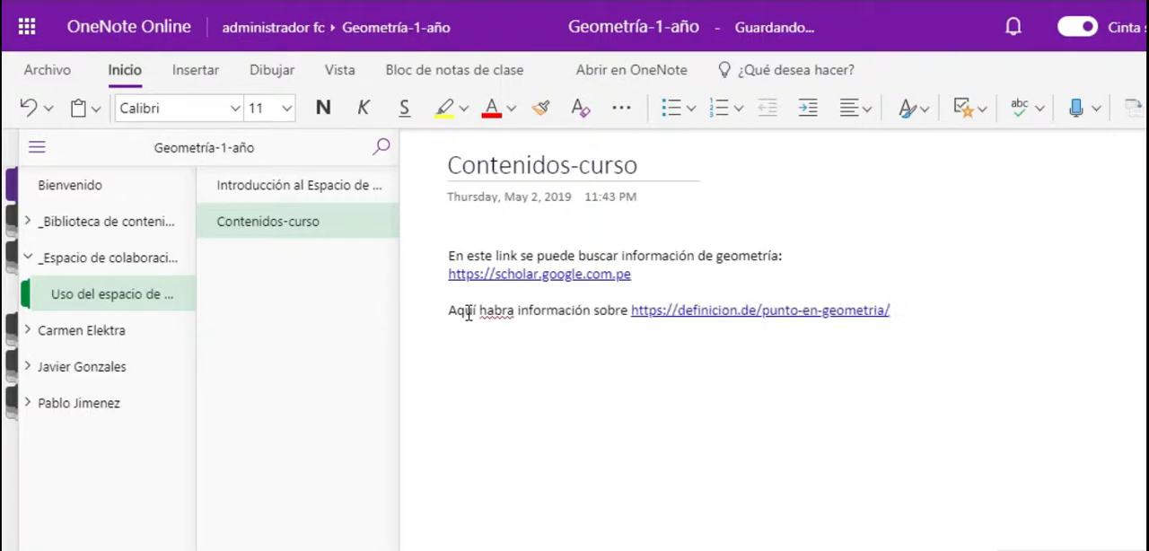
- Correct "habra" to "habrá" in the new line and move the definicion.de link onto its own line
{"action": "right_click", "coordinate": [503, 314]}
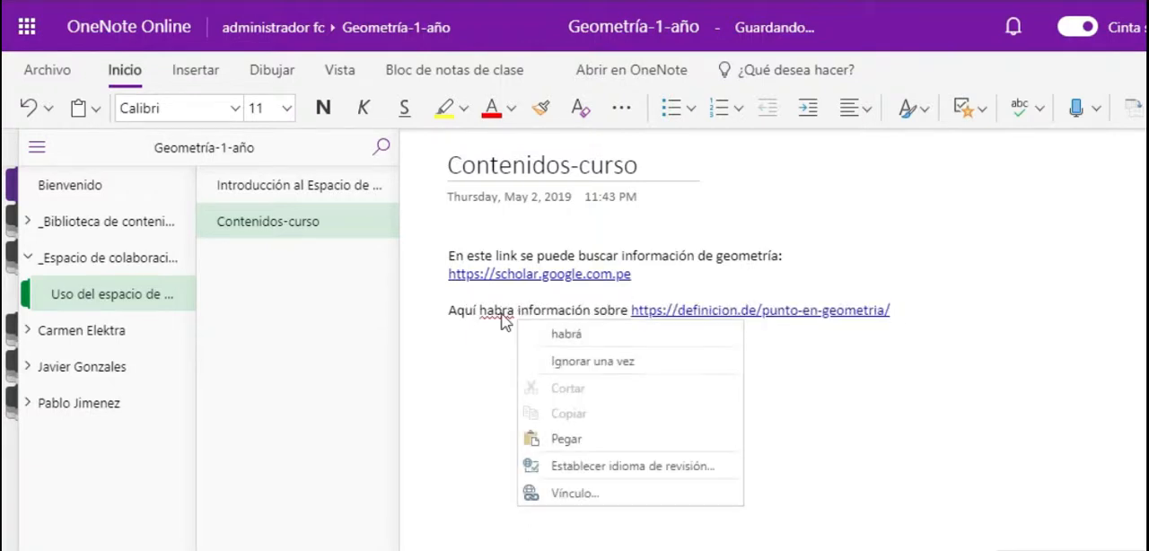
{"action": "left_click", "coordinate": [550, 338]}
{"action": "left_click", "coordinate": [662, 314]}
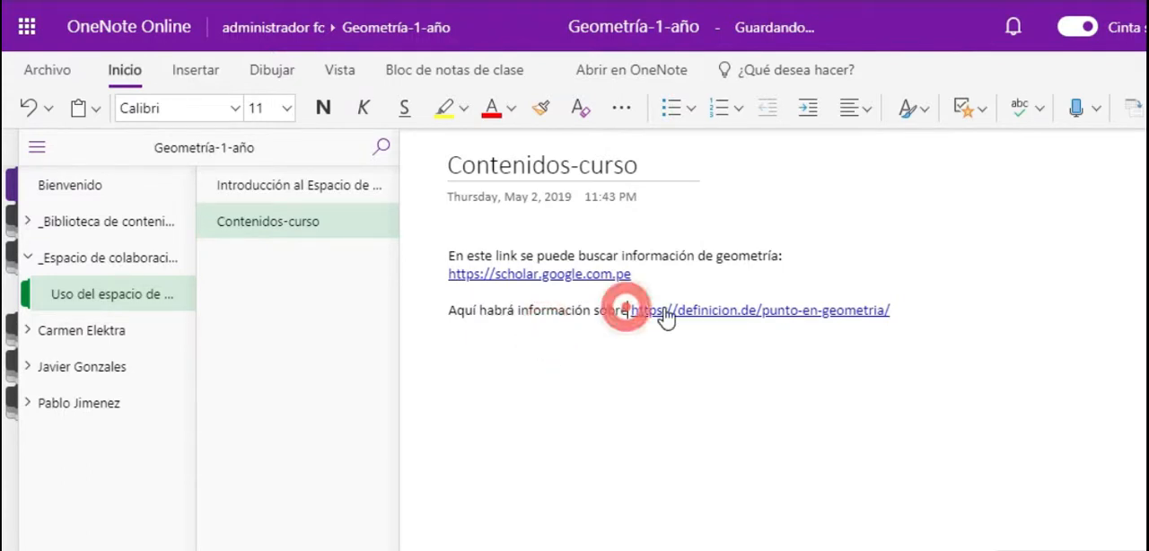
{"action": "key", "text": "Return"}
{"action": "left_click", "coordinate": [737, 333]}
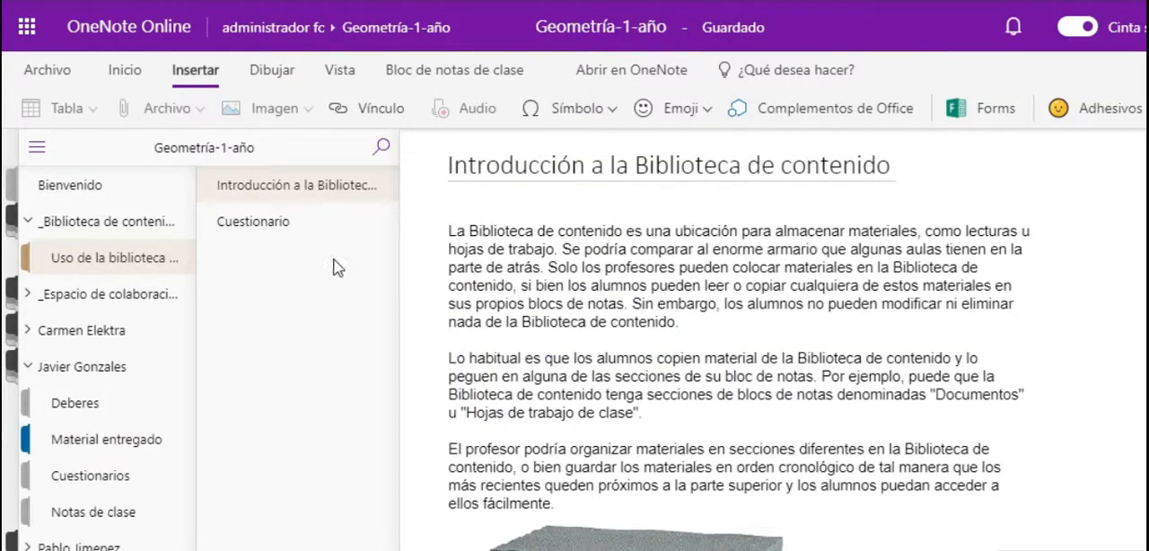
- Open the Cuestionario page of the content library and start a new Forms quiz for it
{"action": "left_click", "coordinate": [285, 228]}
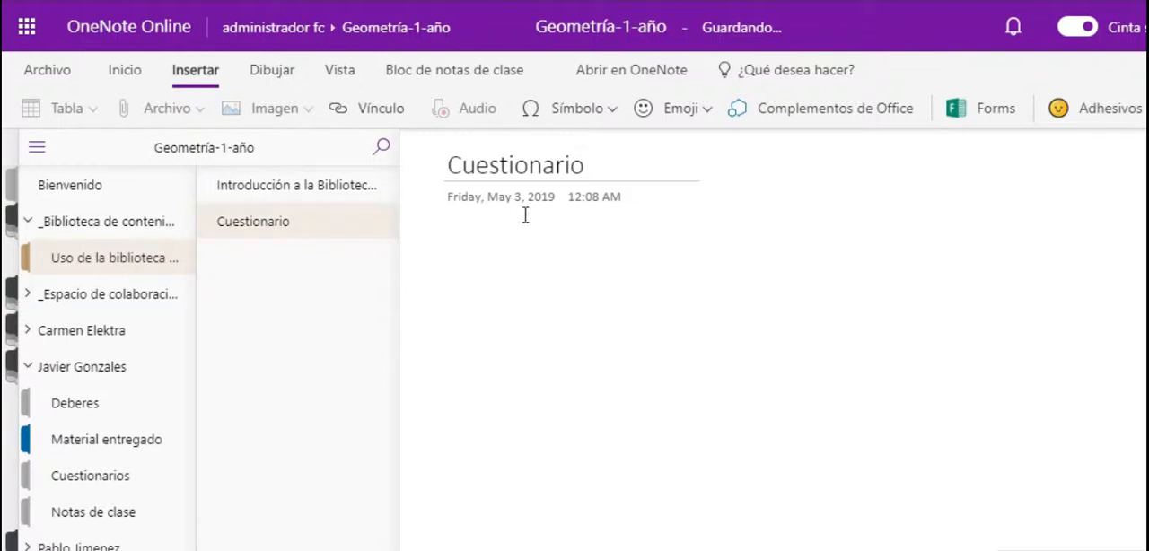
{"action": "left_click", "coordinate": [978, 114]}
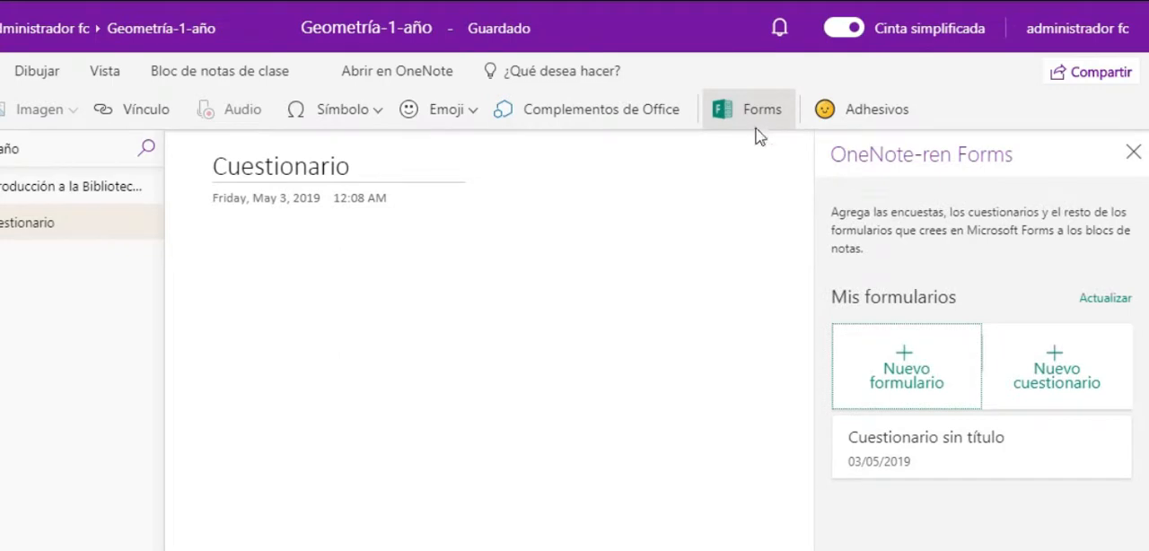
{"action": "left_click", "coordinate": [1052, 384]}
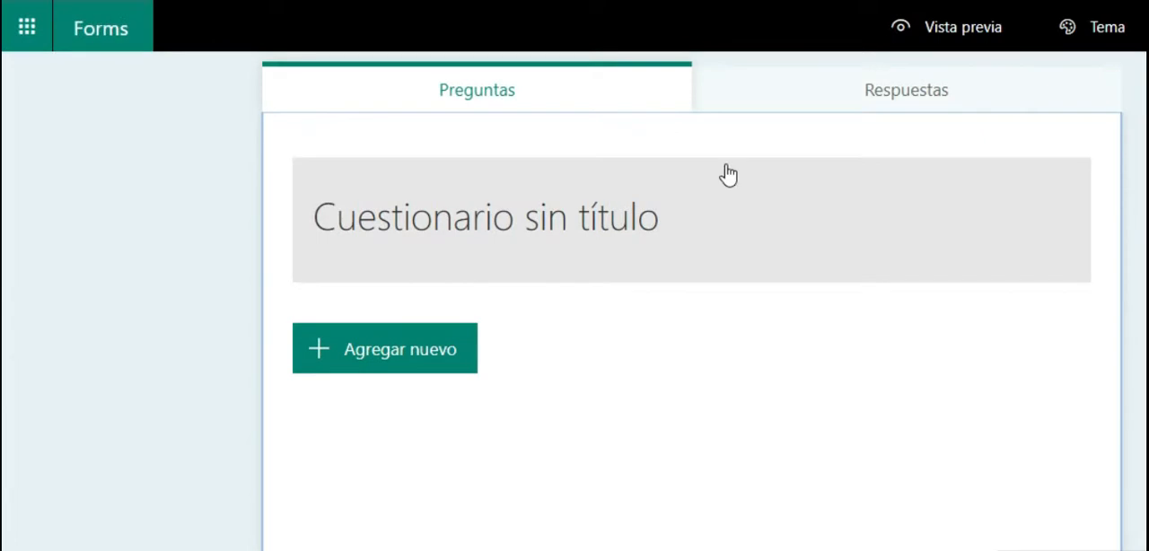
- Title the new quiz "Geometría Básica"
{"action": "left_click", "coordinate": [477, 227]}
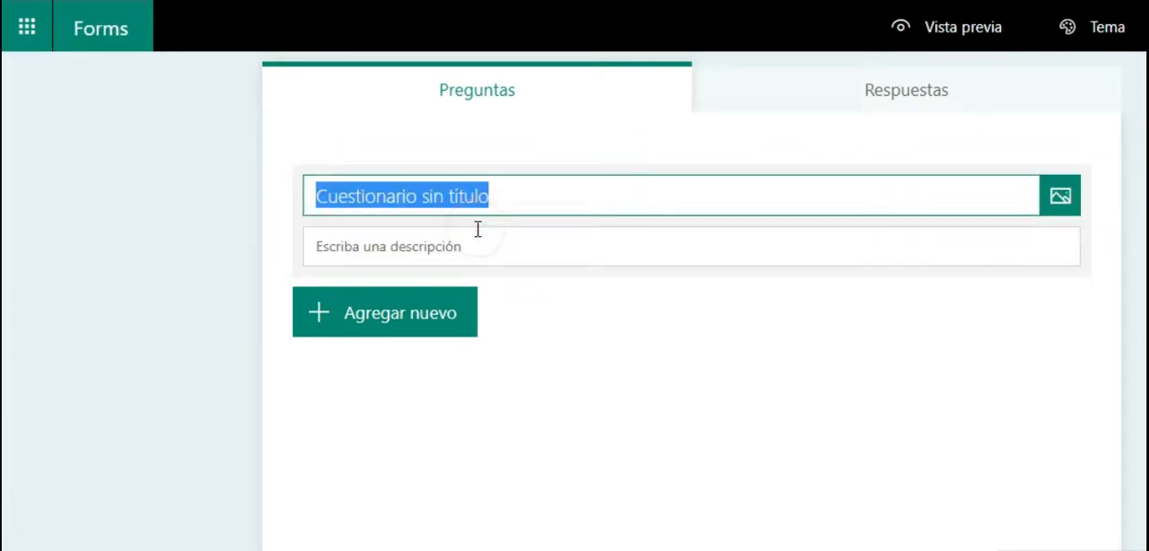
{"action": "type", "text": "Geometr"}
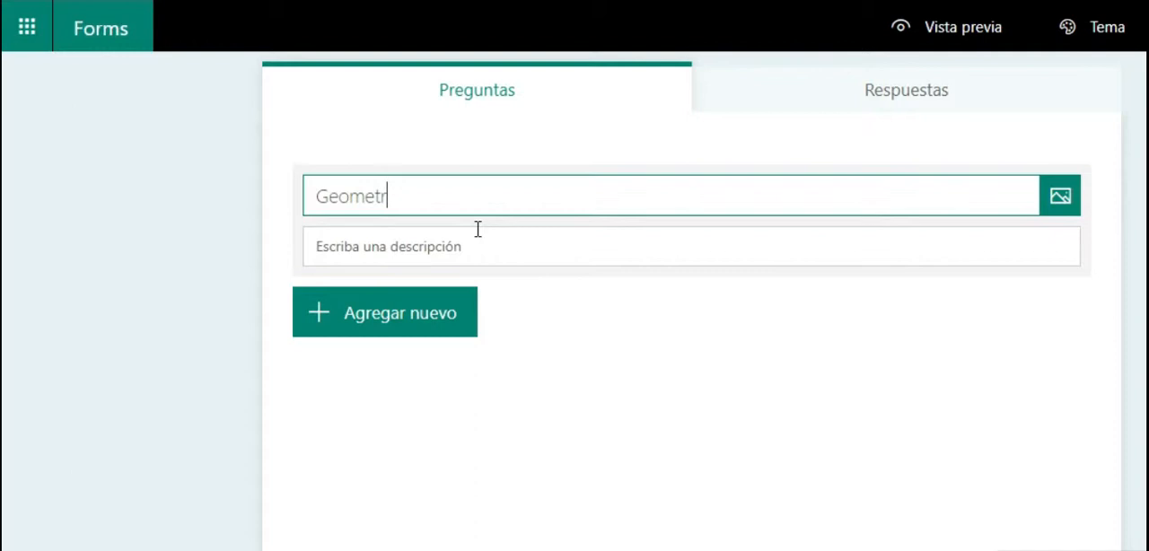
{"action": "type", "text": "ía Básica"}
{"action": "key", "text": "Tab"}
- Add a choice question with the text "¿cuantas dimensiones tiene una recta?"
{"action": "left_click", "coordinate": [423, 315]}
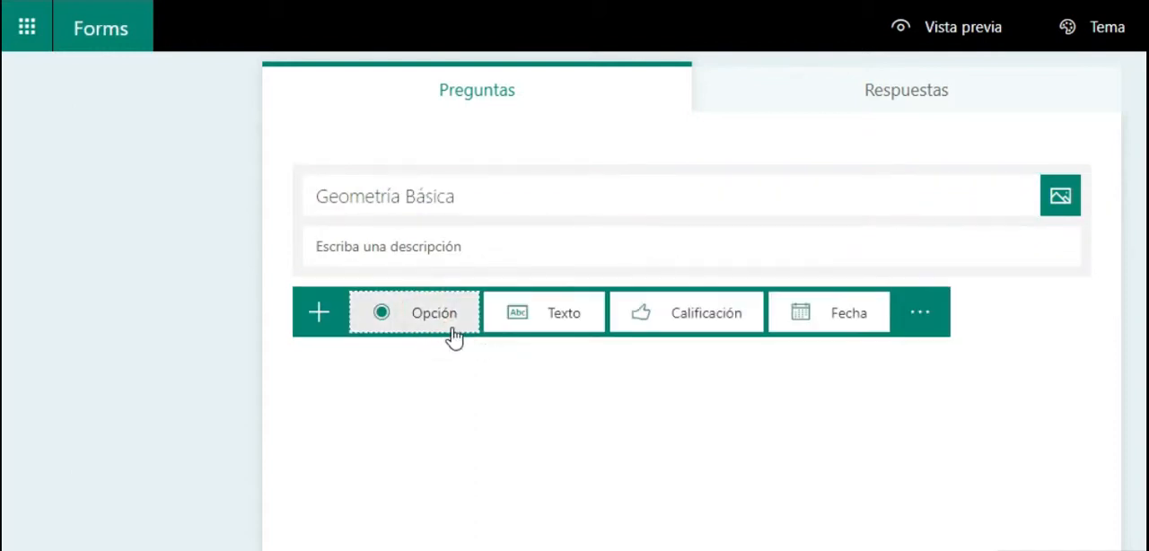
{"action": "left_click", "coordinate": [451, 319]}
{"action": "type", "text": "¿cuantas dimensiones tiene una recta?"}
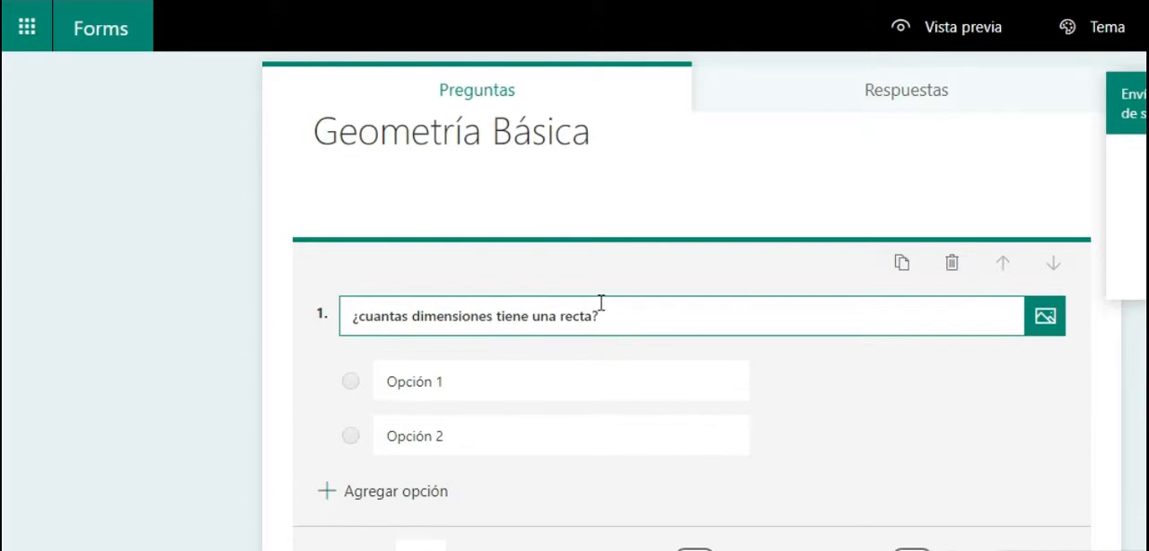
- Enter "Dos", "Tres" and "Ninguna" as the first three answer options of question 1
{"action": "left_click", "coordinate": [596, 378]}
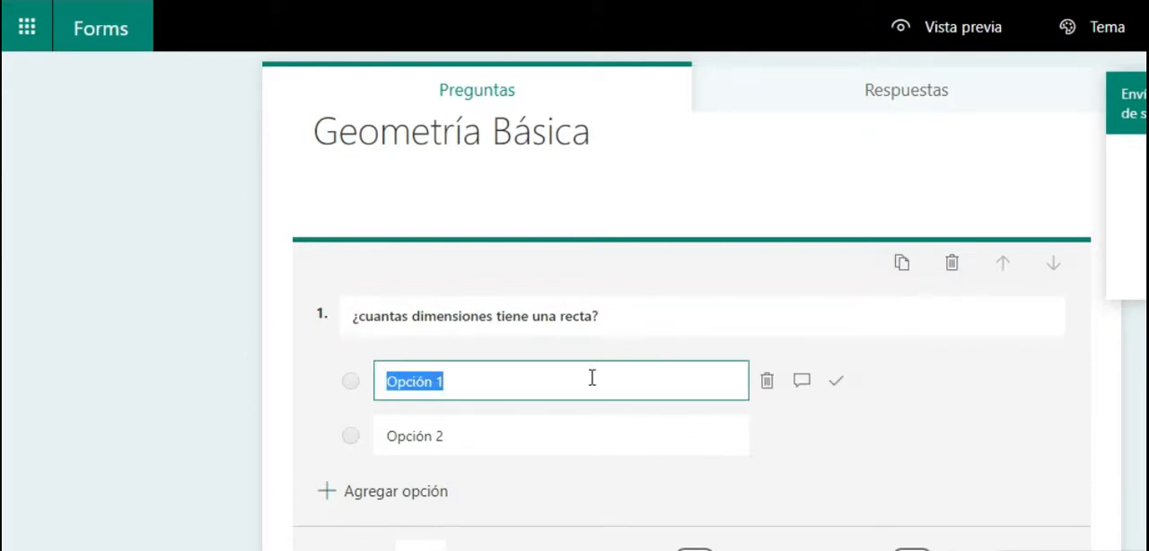
{"action": "type", "text": "Dos"}
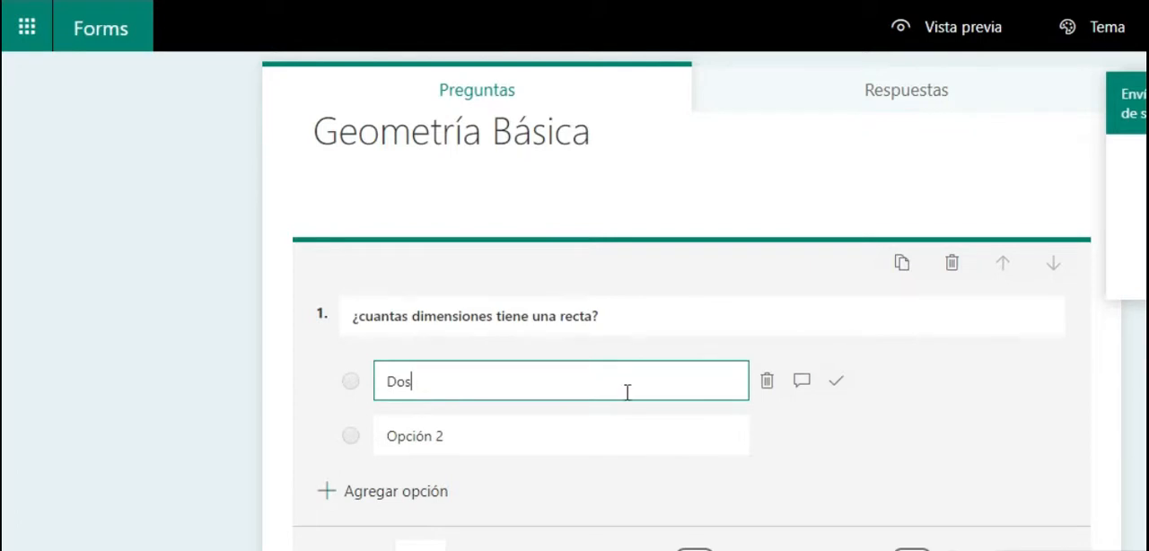
{"action": "left_click", "coordinate": [389, 436]}
{"action": "type", "text": "T"}
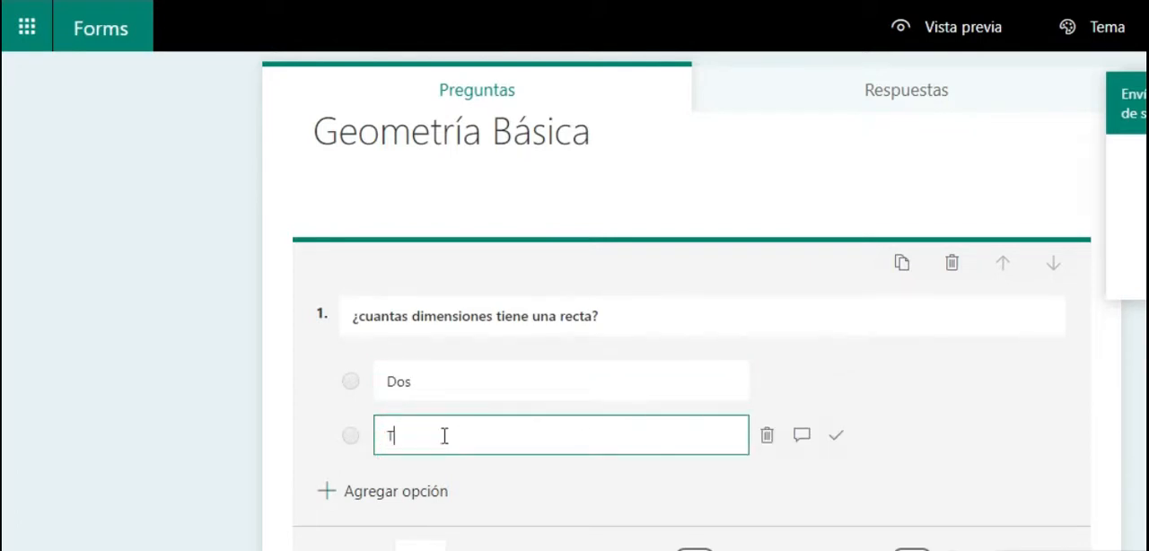
{"action": "type", "text": "res"}
{"action": "left_click", "coordinate": [408, 489]}
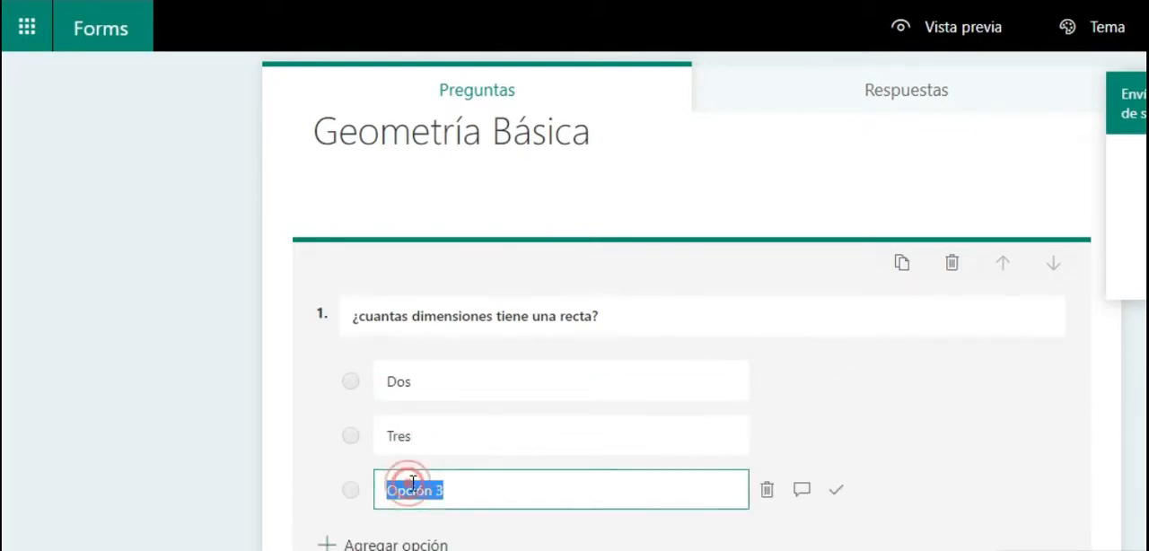
{"action": "type", "text": "No"}
- Add two more options: "La dimensión no es una propiedad de la recta" and "Todas las respuestas anteriores son erróneas"
{"action": "left_click", "coordinate": [421, 544]}
{"action": "type", "text": "La dimensión no"}
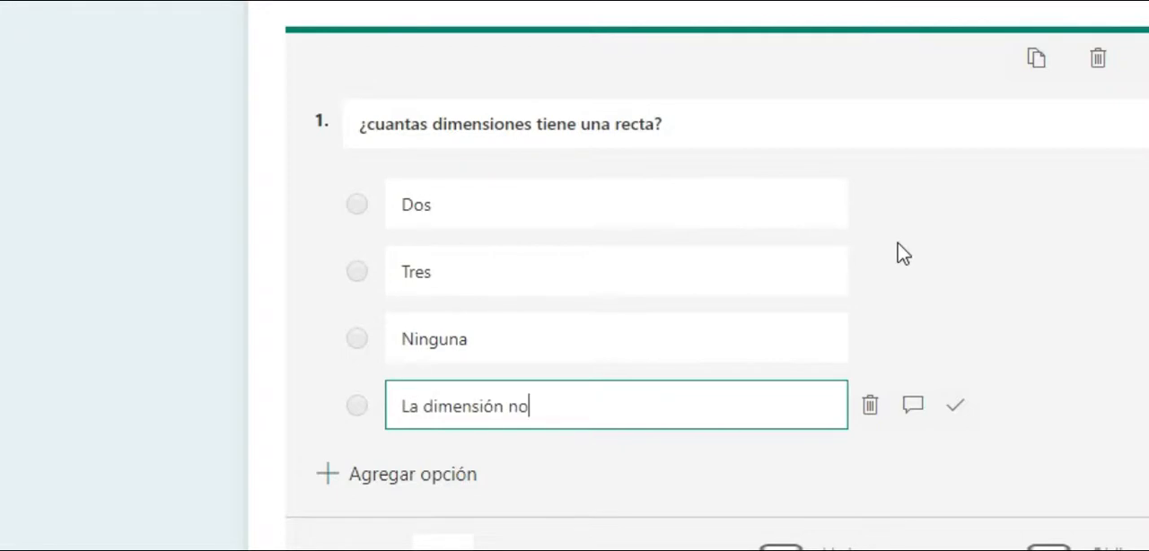
{"action": "type", "text": " es una propiedad de la recta"}
{"action": "left_click", "coordinate": [413, 474]}
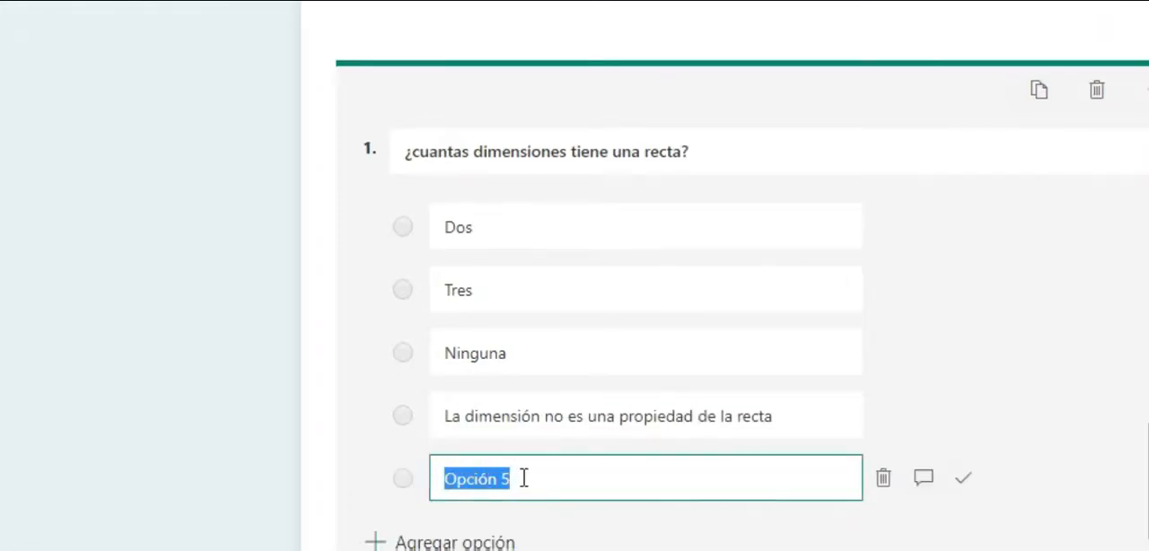
{"action": "type", "text": "Todas las res"}
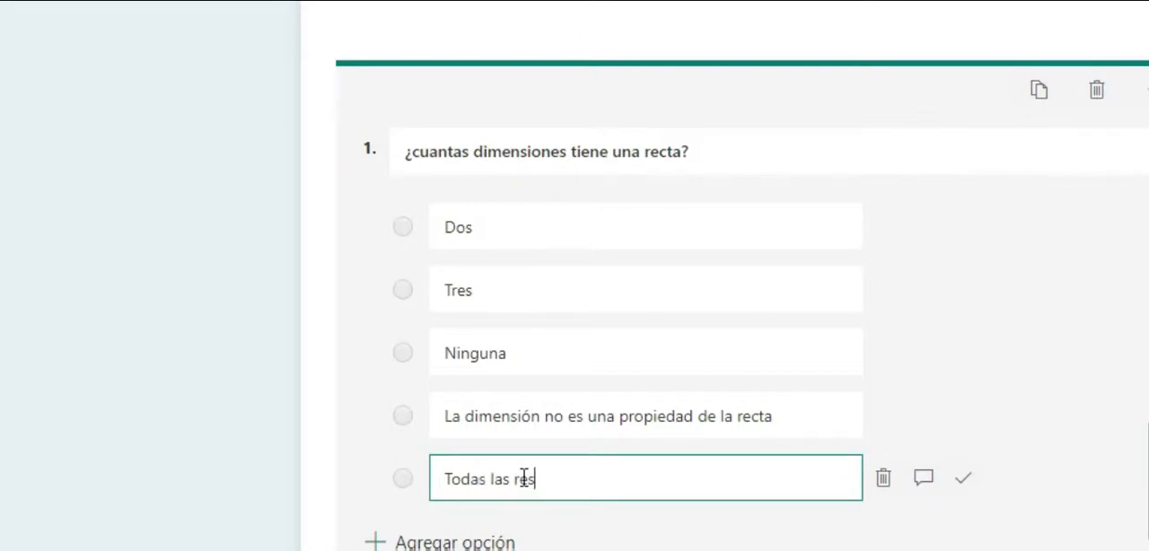
{"action": "type", "text": "puestas anteriores son erróneas"}
- Mark the option "La dimensión no es una propiedad de la recta" as the correct answer
{"action": "scroll", "coordinate": [776, 414], "scroll_direction": "down", "scroll_amount": 1}
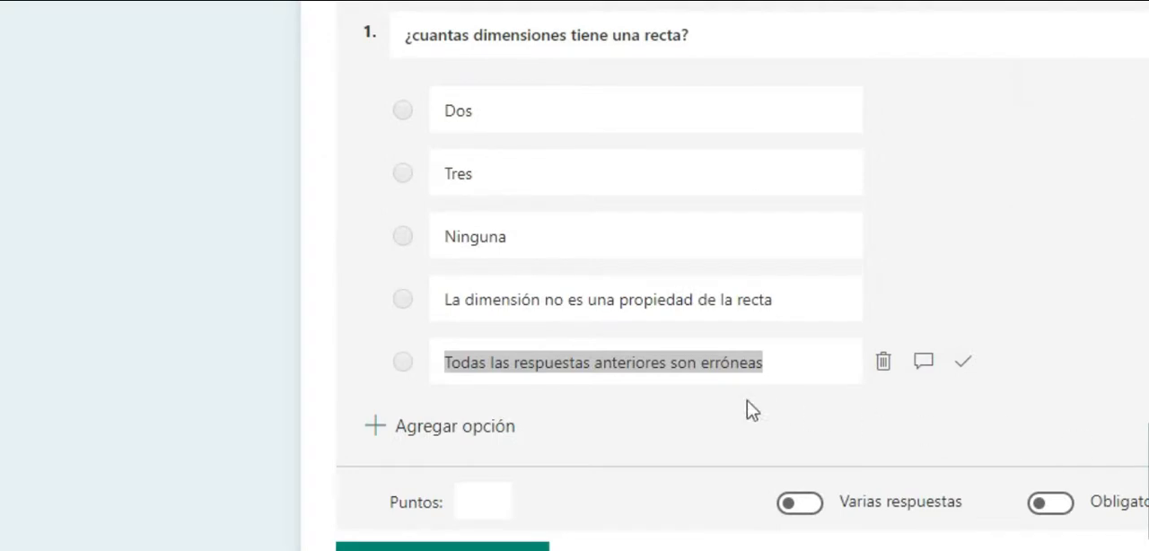
{"action": "left_click", "coordinate": [827, 301]}
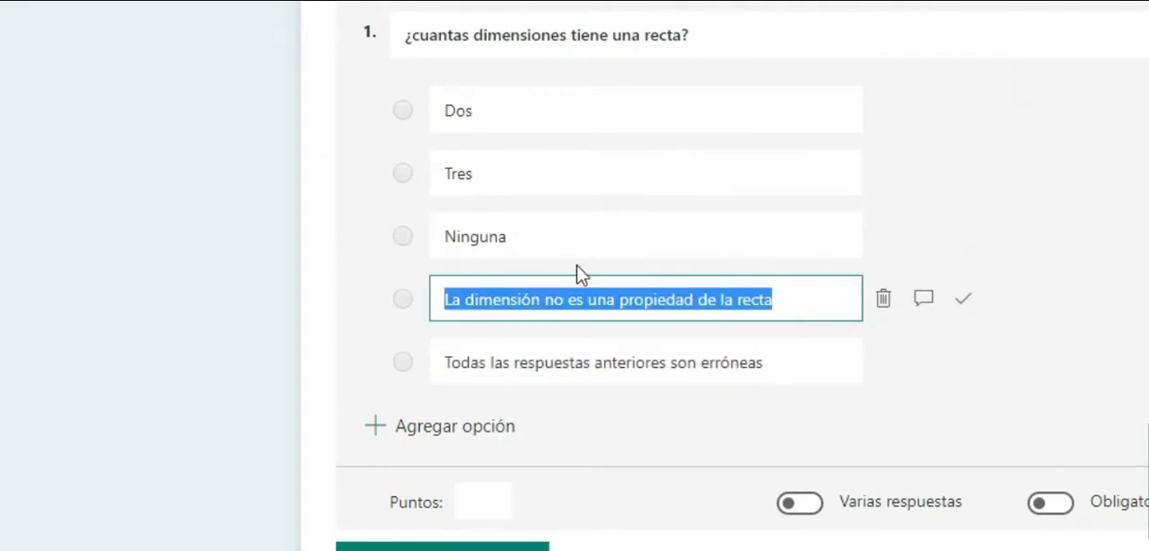
{"action": "left_click", "coordinate": [574, 237]}
{"action": "left_click", "coordinate": [787, 351]}
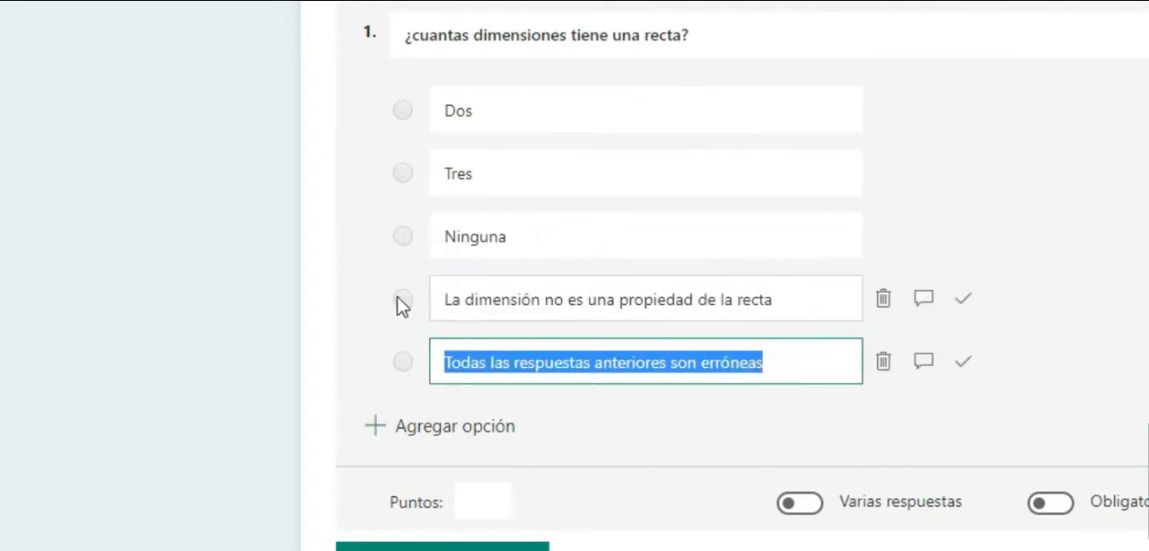
{"action": "left_click", "coordinate": [967, 303]}
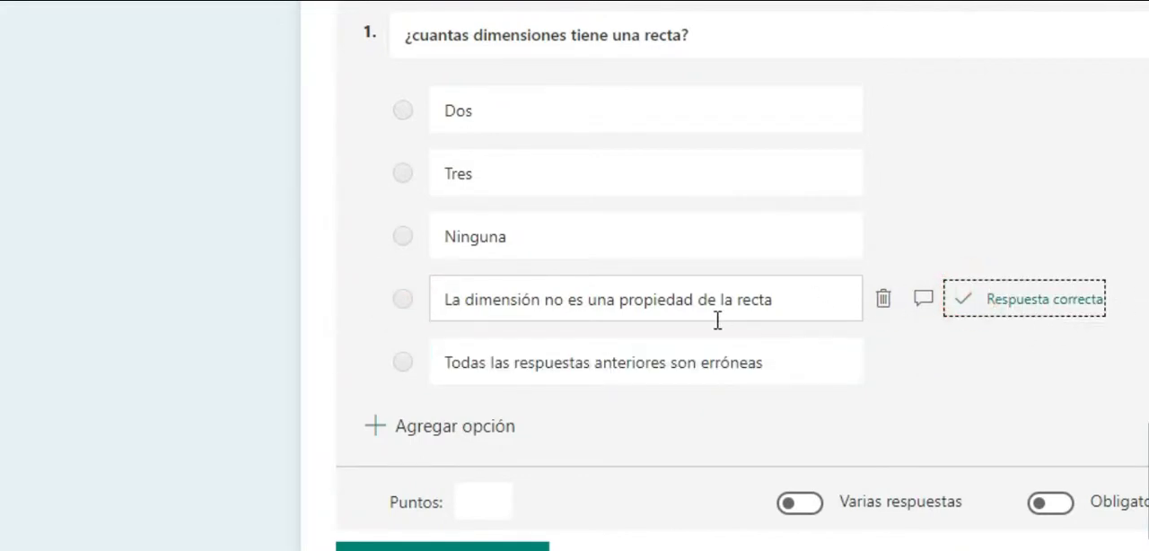
- Assign 10 points to question 1 and make it mandatory
{"action": "scroll", "coordinate": [472, 436], "scroll_direction": "down", "scroll_amount": 1}
{"action": "left_click", "coordinate": [497, 386]}
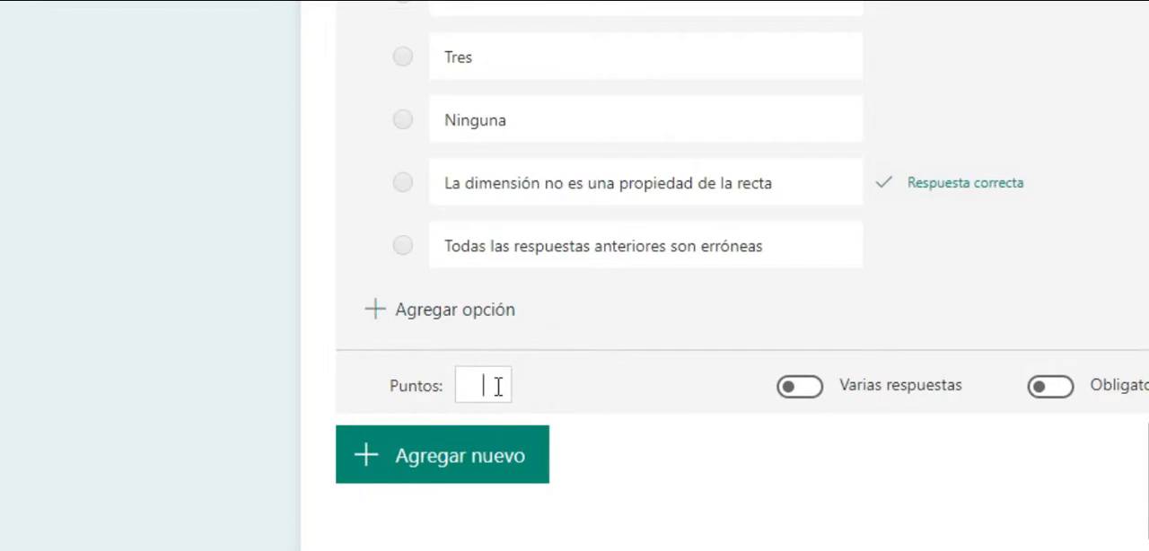
{"action": "type", "text": "10"}
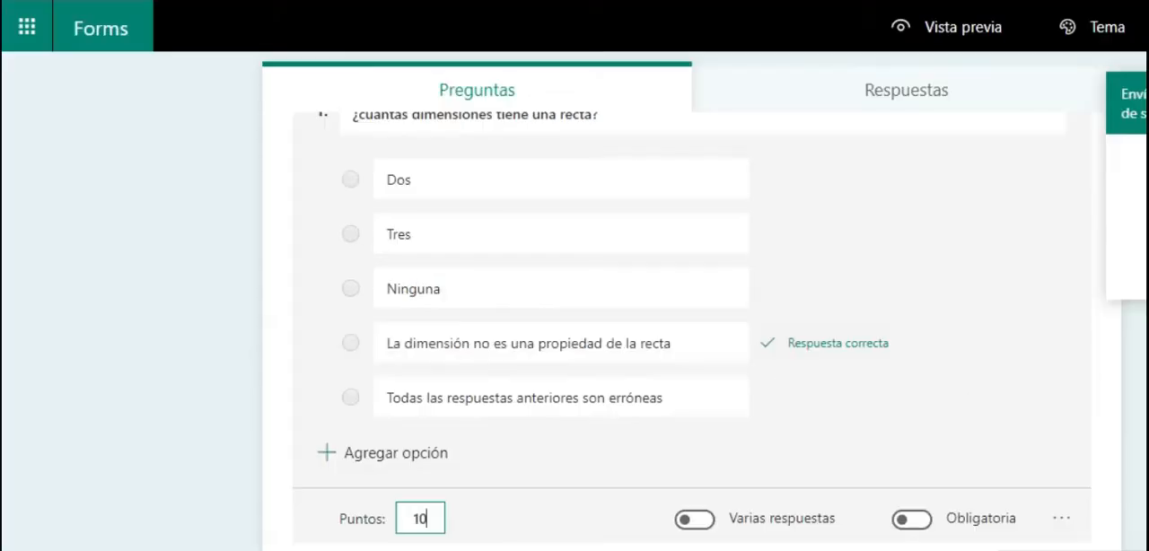
{"action": "left_click", "coordinate": [912, 519]}
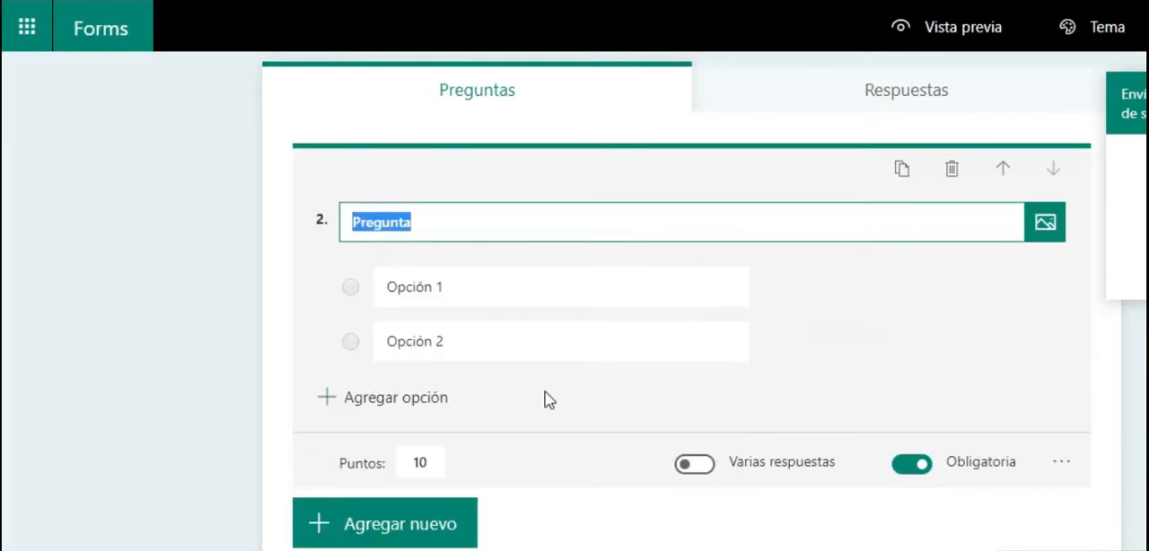
- Review question 1 and enter "¿Como se llama esta linea?" as the text of question 2
{"action": "scroll", "coordinate": [543, 422], "scroll_direction": "up", "scroll_amount": 2}
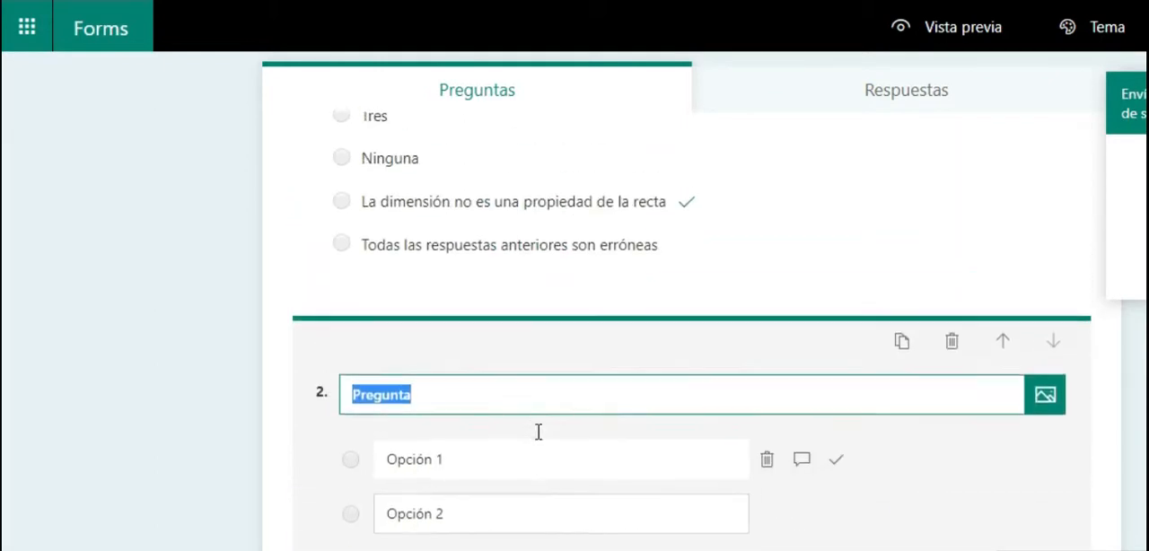
{"action": "scroll", "coordinate": [533, 441], "scroll_direction": "up", "scroll_amount": 3}
{"action": "scroll", "coordinate": [530, 454], "scroll_direction": "down", "scroll_amount": 5}
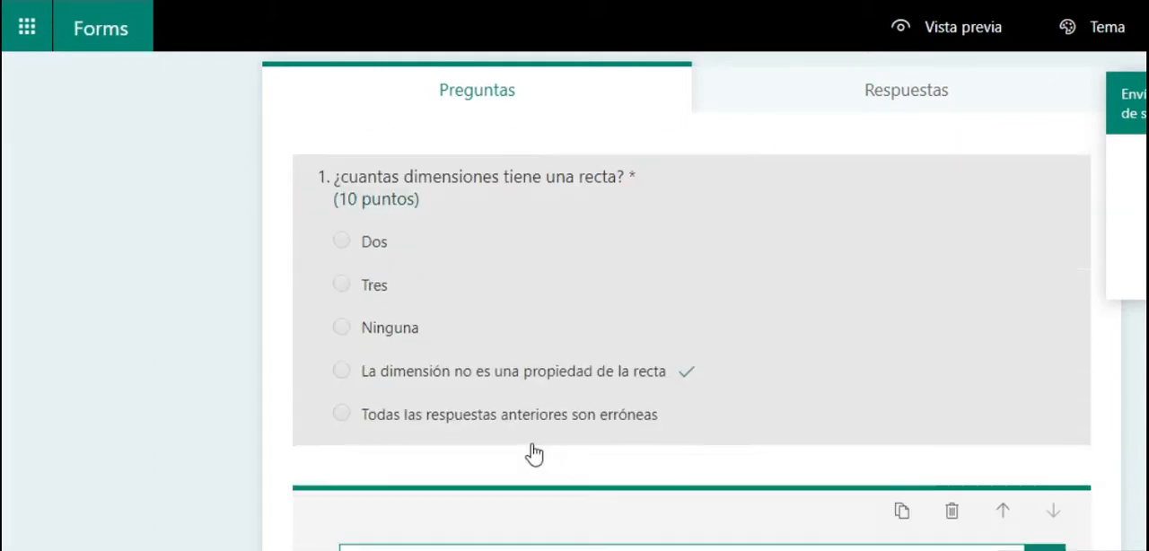
{"action": "type", "text": "Como se llama esta "}
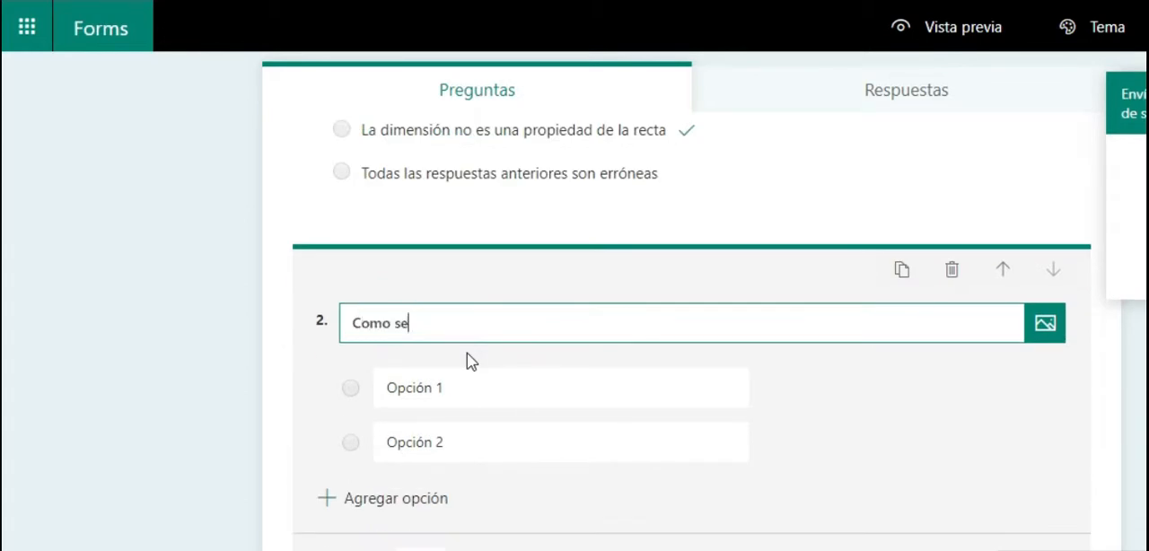
{"action": "type", "text": "linea?"}
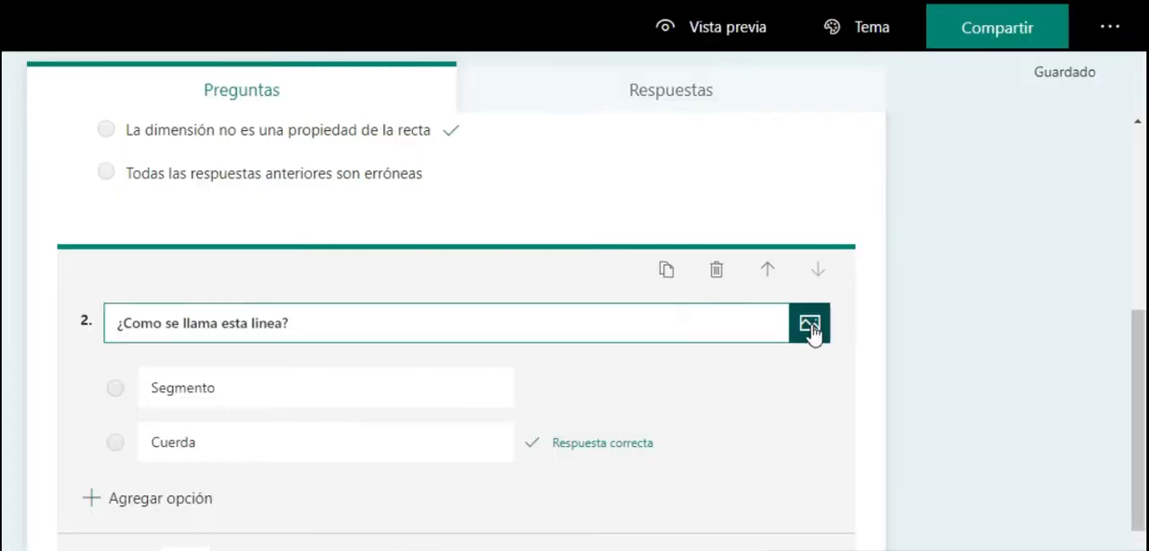
- Add the circle image with the arrowed line from the OneDrive folder Componentes para clases > Imagenes to question 2
{"action": "left_click", "coordinate": [1044, 326]}
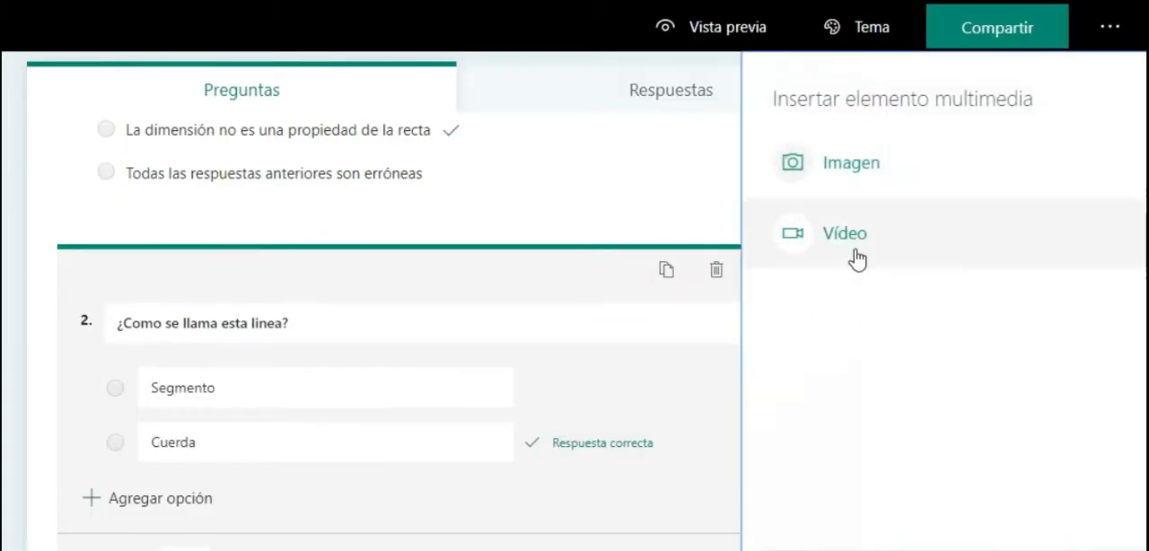
{"action": "left_click", "coordinate": [854, 170]}
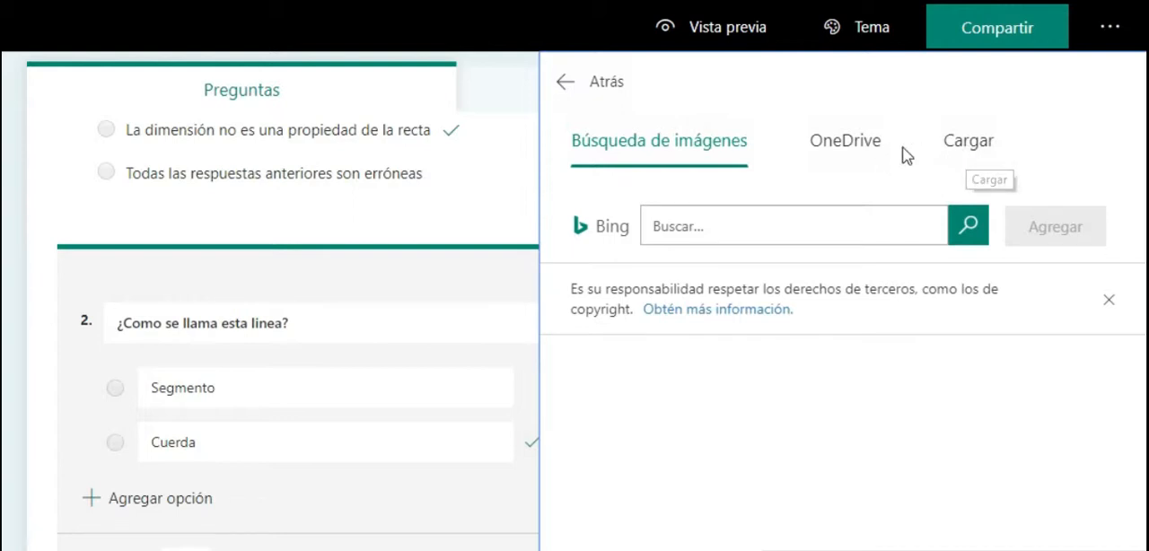
{"action": "left_click", "coordinate": [875, 154]}
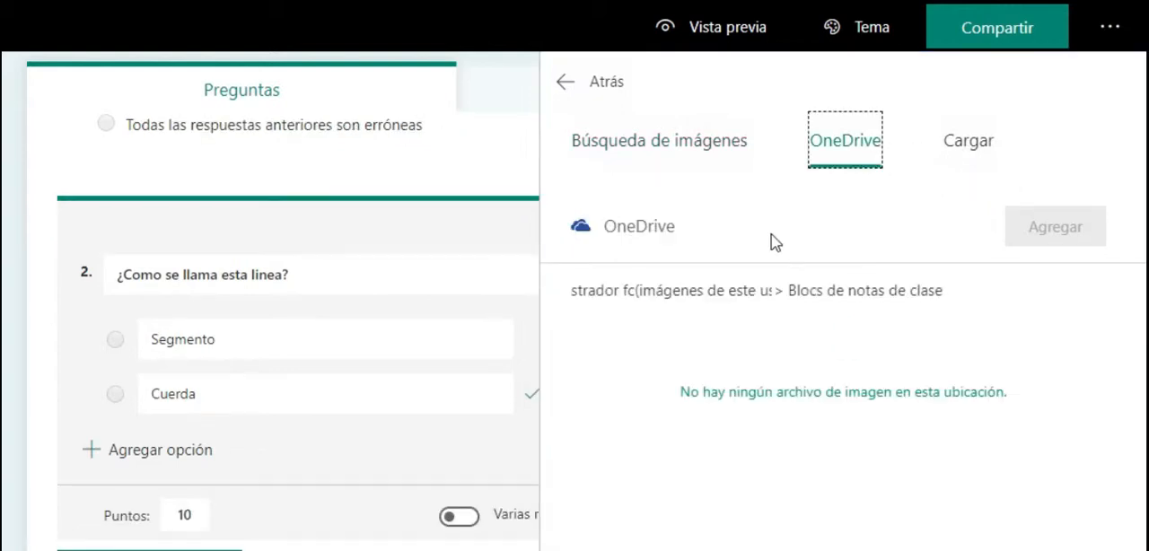
{"action": "left_click", "coordinate": [719, 299]}
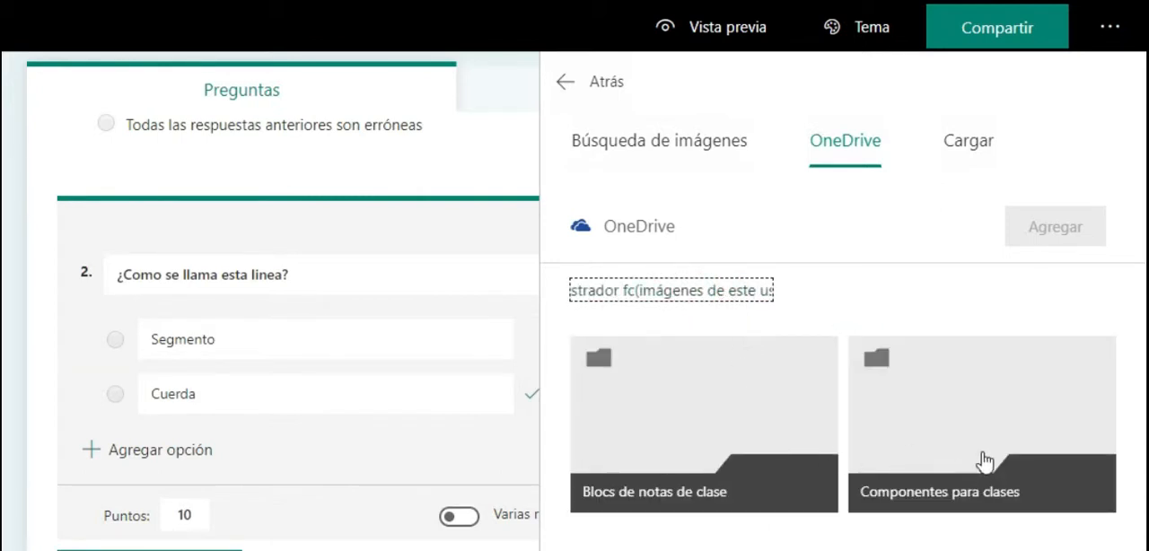
{"action": "left_click", "coordinate": [983, 428]}
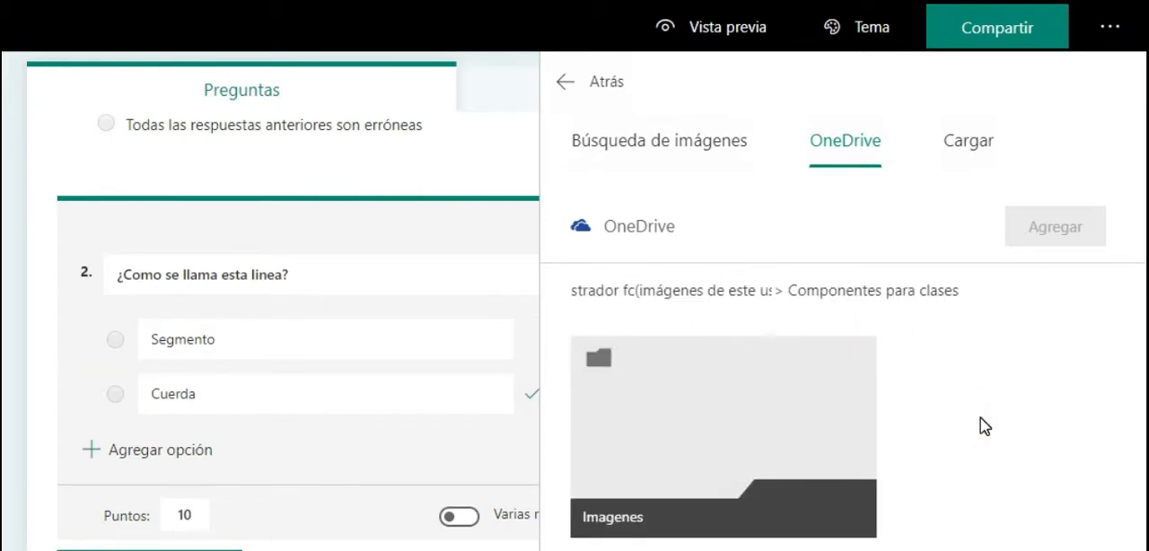
{"action": "left_click", "coordinate": [720, 402]}
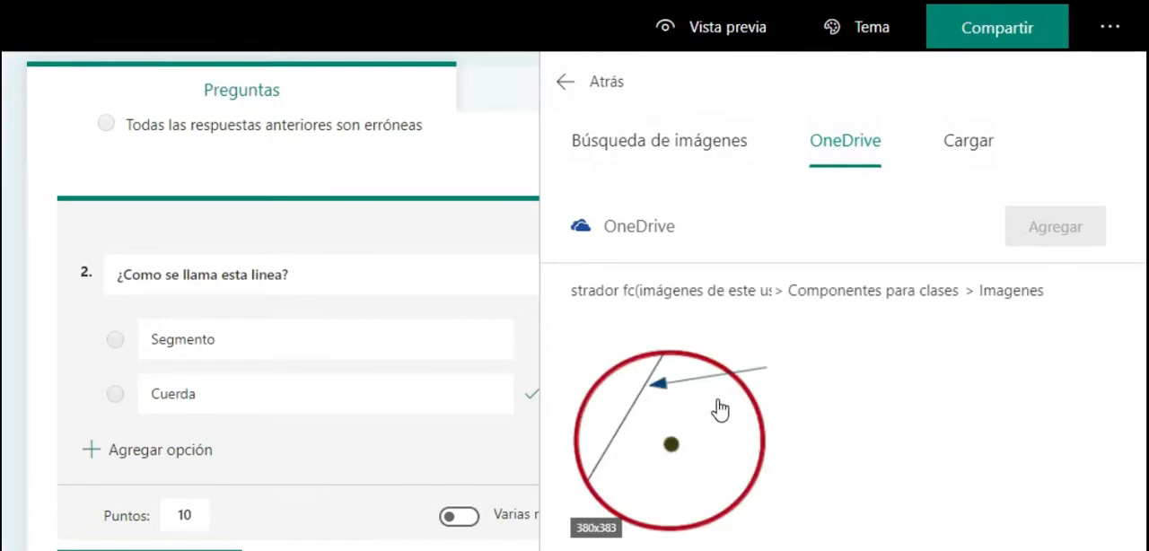
{"action": "left_click", "coordinate": [713, 438]}
{"action": "left_click", "coordinate": [1023, 237]}
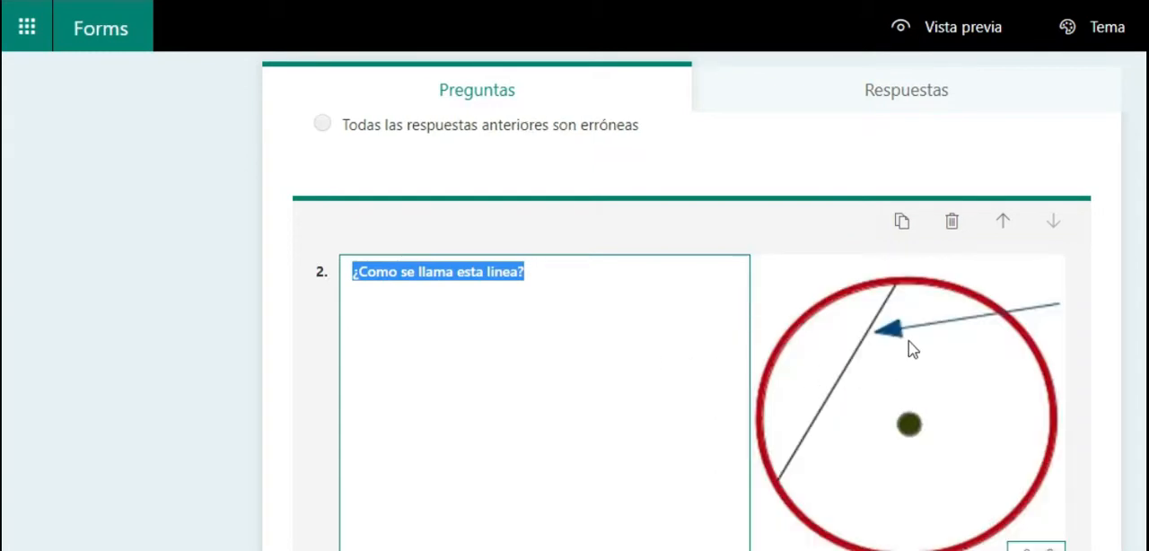
{"action": "left_click", "coordinate": [600, 292]}
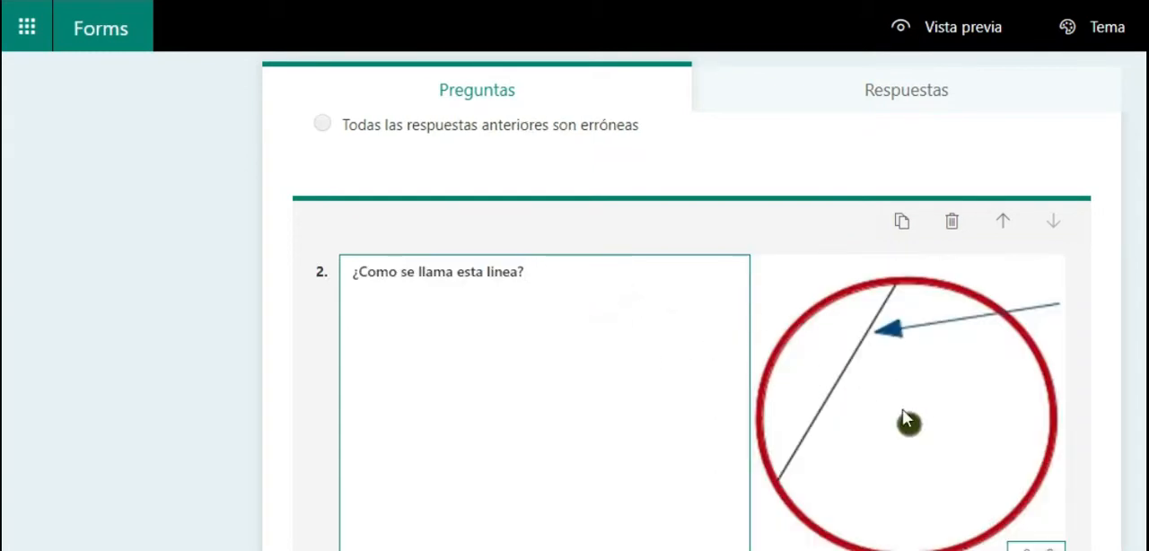
- Review both questions of the quiz, including their answer options, points and the inserted image
{"action": "scroll", "coordinate": [942, 431], "scroll_direction": "down", "scroll_amount": 3}
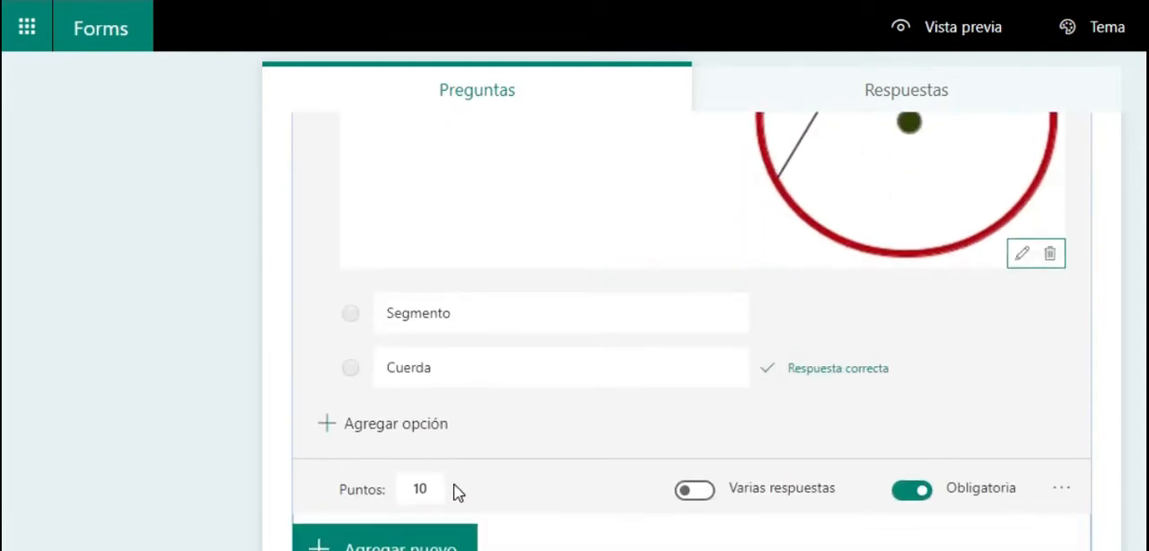
{"action": "scroll", "coordinate": [455, 485], "scroll_direction": "up", "scroll_amount": 3}
{"action": "scroll", "coordinate": [457, 466], "scroll_direction": "up", "scroll_amount": 4}
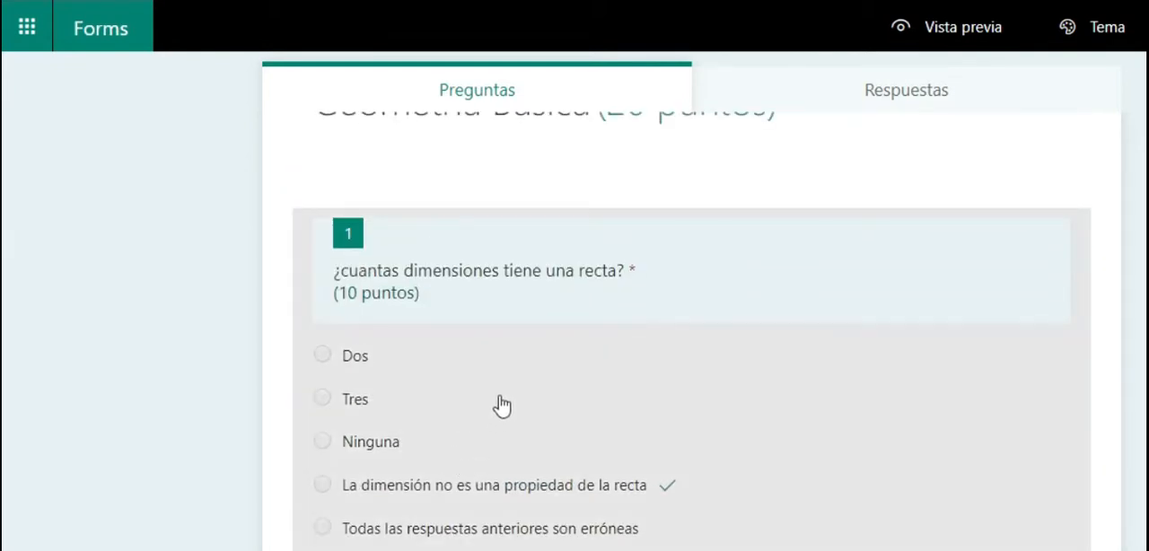
{"action": "scroll", "coordinate": [493, 395], "scroll_direction": "down", "scroll_amount": 6}
{"action": "scroll", "coordinate": [471, 381], "scroll_direction": "down", "scroll_amount": 2}
{"action": "scroll", "coordinate": [721, 416], "scroll_direction": "up", "scroll_amount": 7}
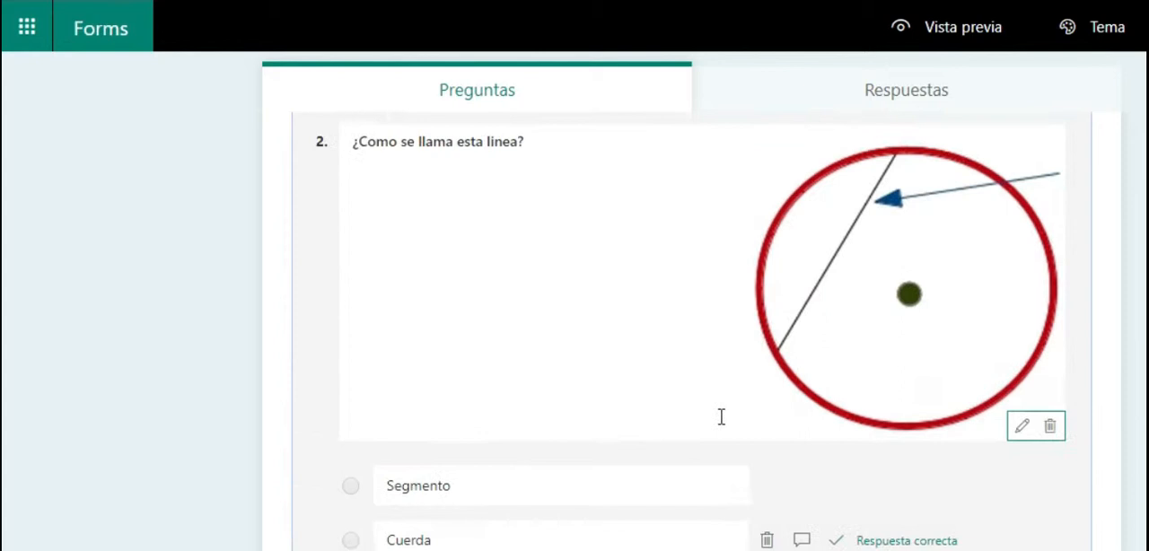
{"action": "scroll", "coordinate": [745, 415], "scroll_direction": "up", "scroll_amount": 3}
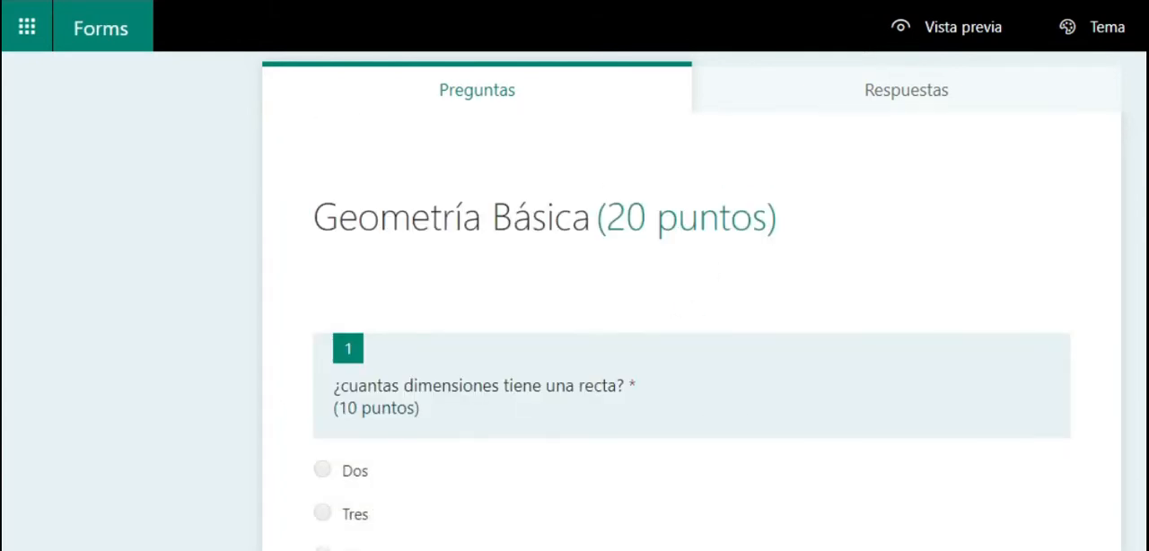
- Preview the whole quiz in the computer and mobile views, and return to the editor
{"action": "left_click", "coordinate": [949, 30]}
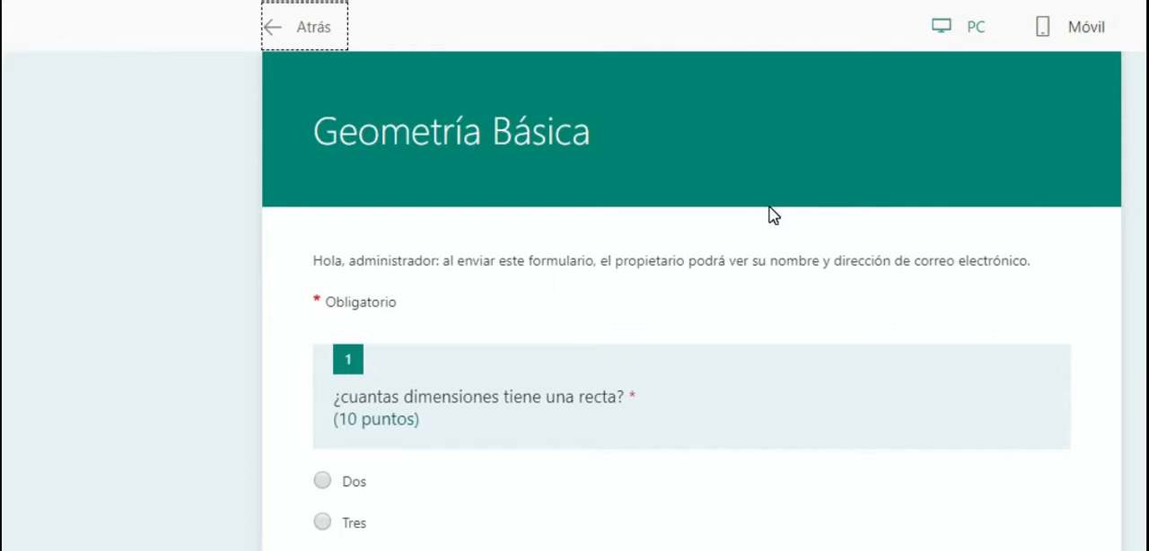
{"action": "scroll", "coordinate": [1107, 225], "scroll_direction": "down", "scroll_amount": 4}
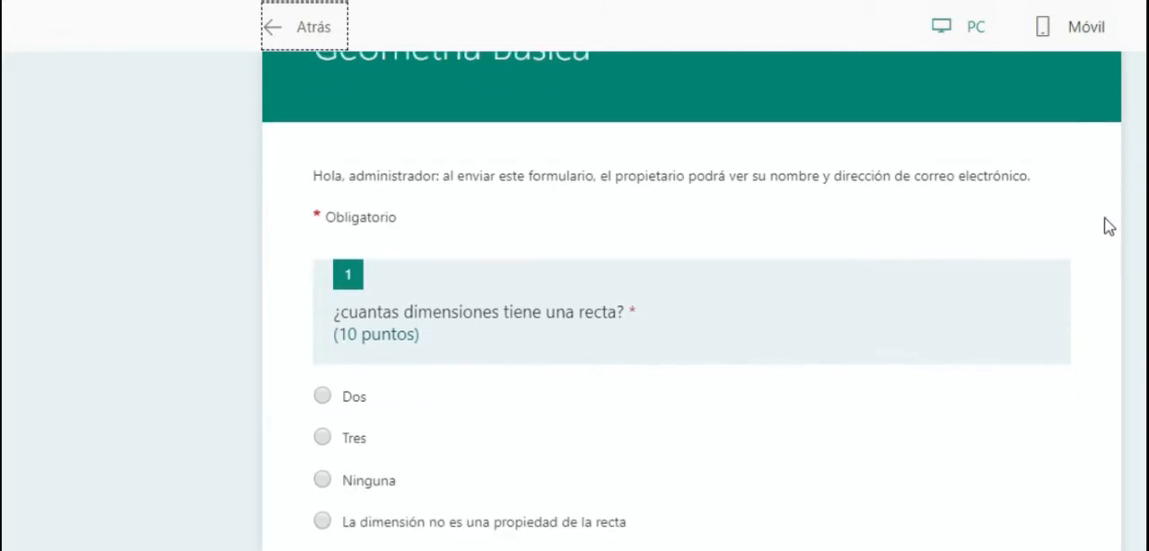
{"action": "scroll", "coordinate": [1127, 262], "scroll_direction": "down", "scroll_amount": 5}
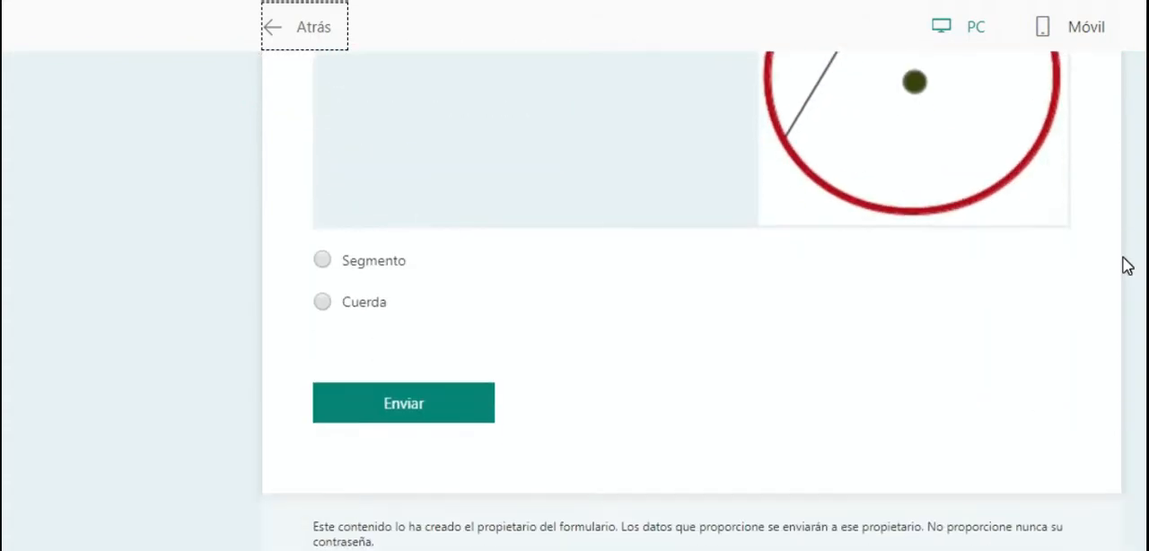
{"action": "scroll", "coordinate": [1124, 273], "scroll_direction": "up", "scroll_amount": 7}
{"action": "scroll", "coordinate": [1124, 276], "scroll_direction": "up", "scroll_amount": 2}
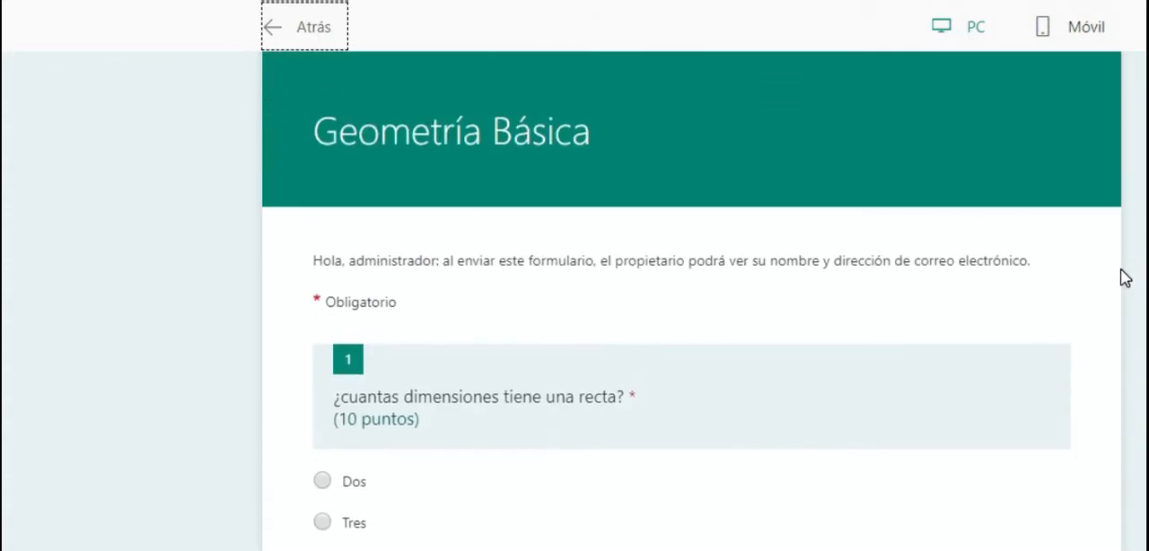
{"action": "left_click", "coordinate": [1087, 44]}
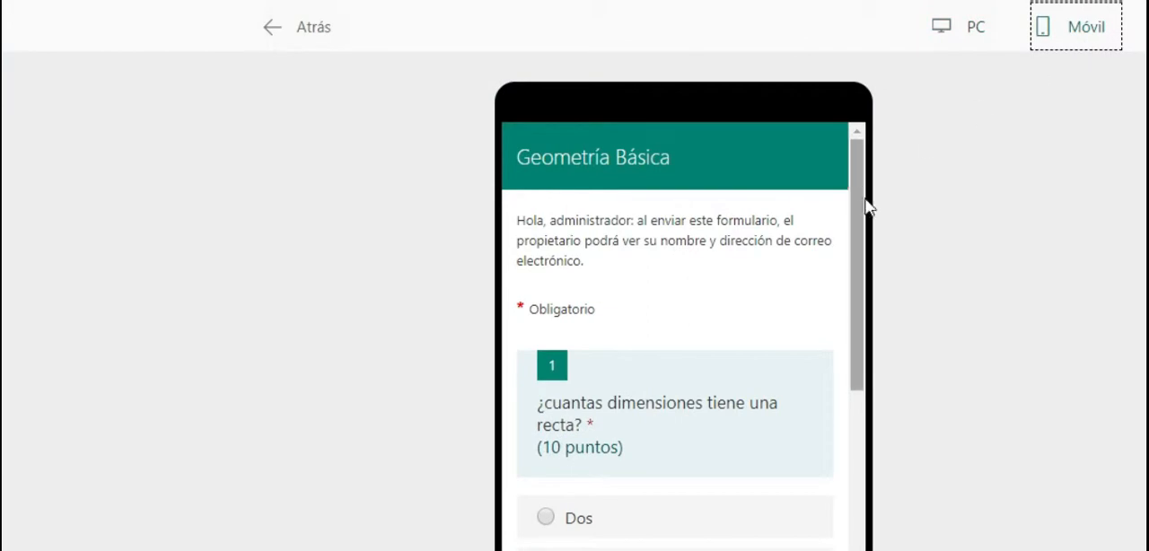
{"action": "left_click_drag", "start_coordinate": [862, 208], "coordinate": [903, 185]}
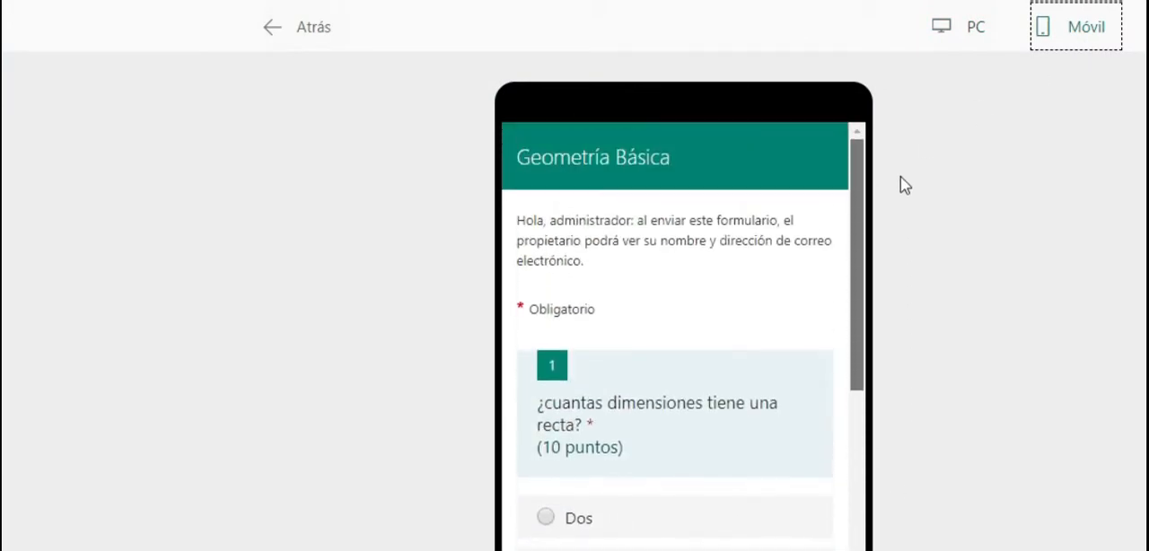
{"action": "left_click", "coordinate": [969, 30]}
{"action": "left_click", "coordinate": [327, 39]}
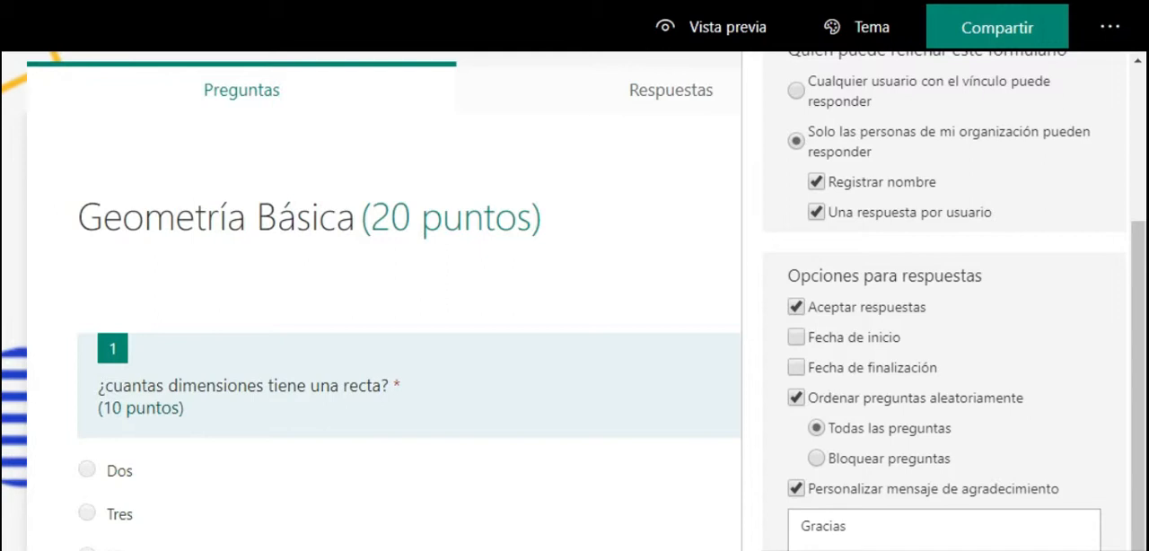
- Set the quiz's customized thank-you message to "Gracias por participar en el examen!"
{"action": "left_click", "coordinate": [1096, 533]}
{"action": "left_click", "coordinate": [865, 533]}
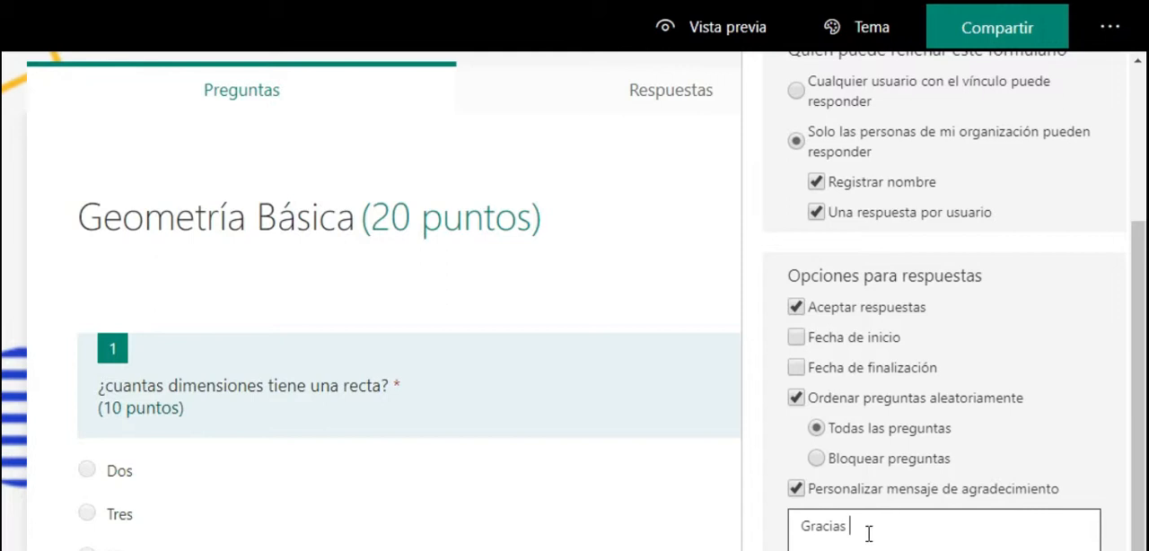
{"action": "type", "text": "por participar en el examen"}
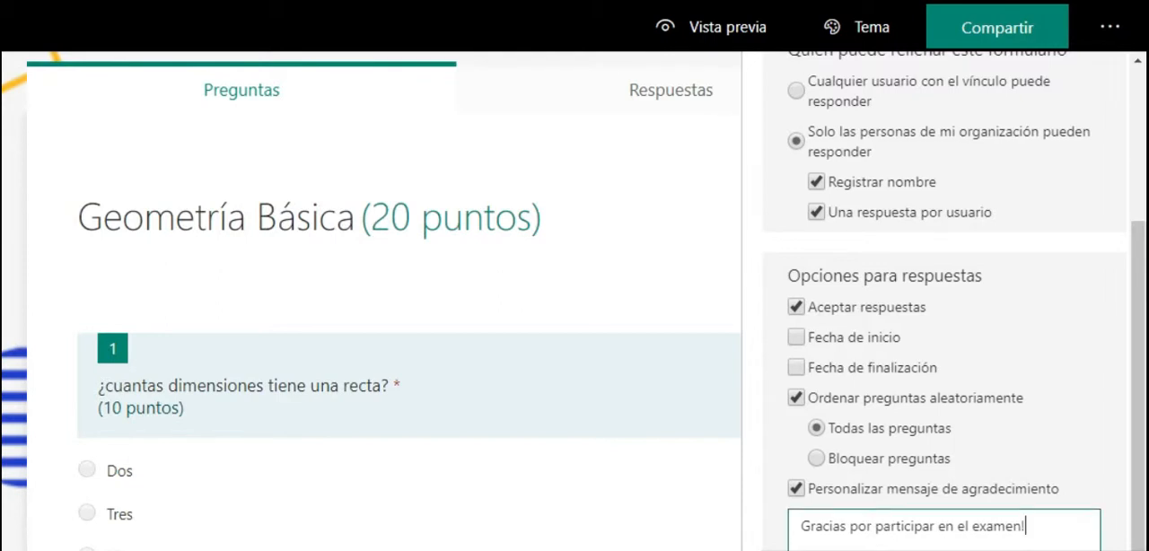
{"action": "left_click", "coordinate": [1046, 530]}
{"action": "key", "text": "ctrl+a"}
{"action": "scroll", "coordinate": [1093, 469], "scroll_direction": "down", "scroll_amount": 1}
{"action": "left_click", "coordinate": [1097, 464]}
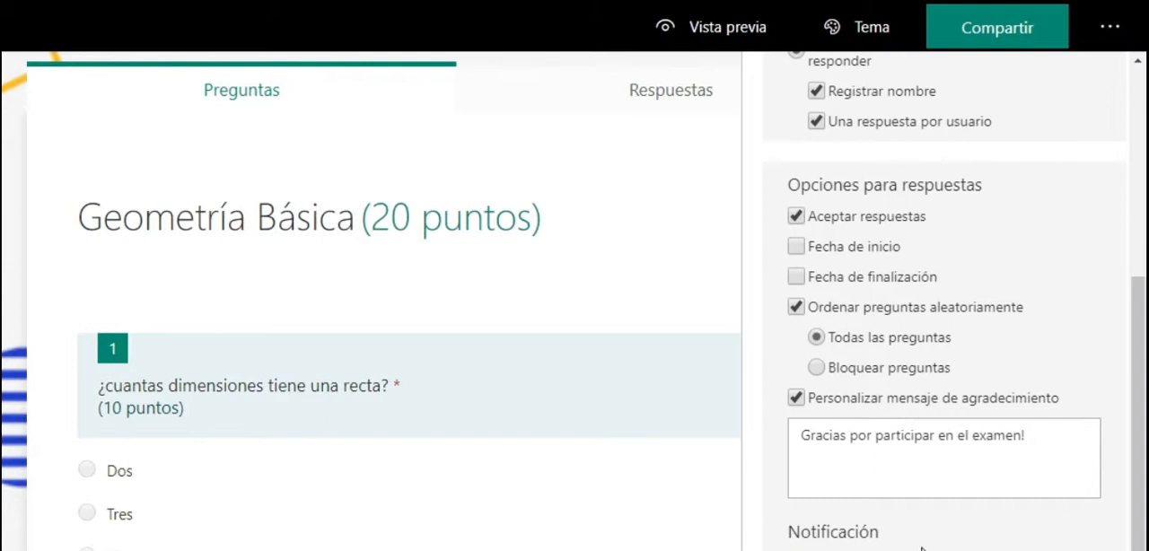
- Review the quiz settings for automatic results, who can respond, response options and question shuffling
{"action": "scroll", "coordinate": [922, 543], "scroll_direction": "up", "scroll_amount": 3}
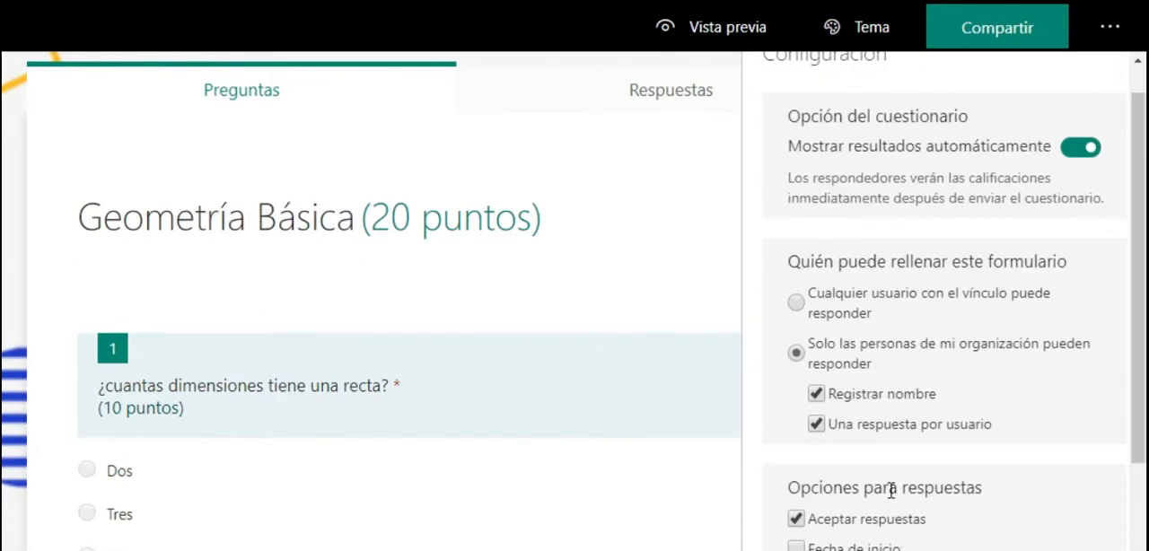
{"action": "scroll", "coordinate": [888, 503], "scroll_direction": "down", "scroll_amount": 1}
{"action": "scroll", "coordinate": [903, 485], "scroll_direction": "down", "scroll_amount": 1}
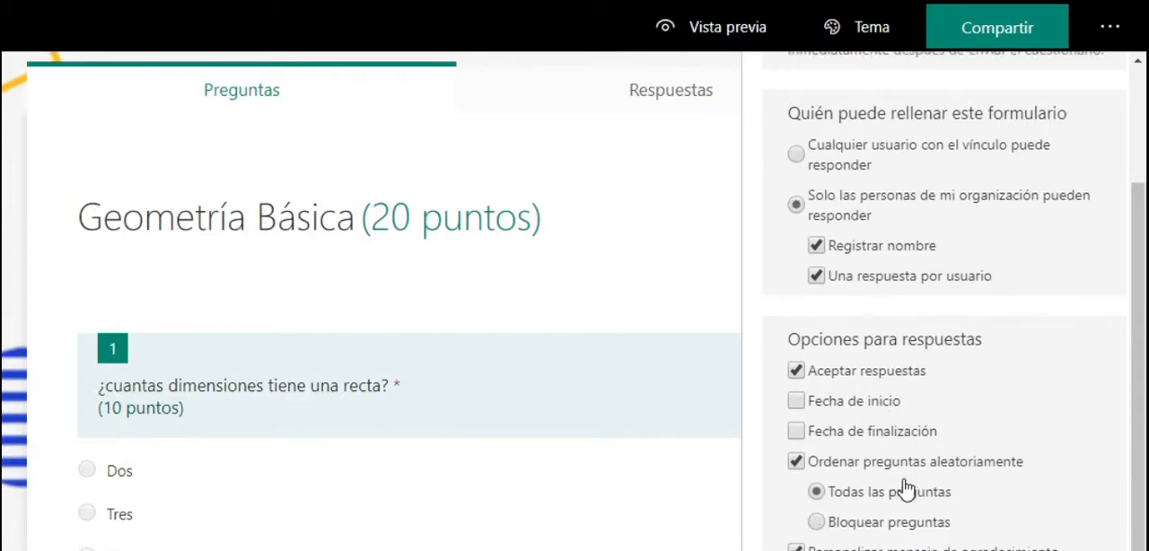
{"action": "scroll", "coordinate": [906, 489], "scroll_direction": "down", "scroll_amount": 1}
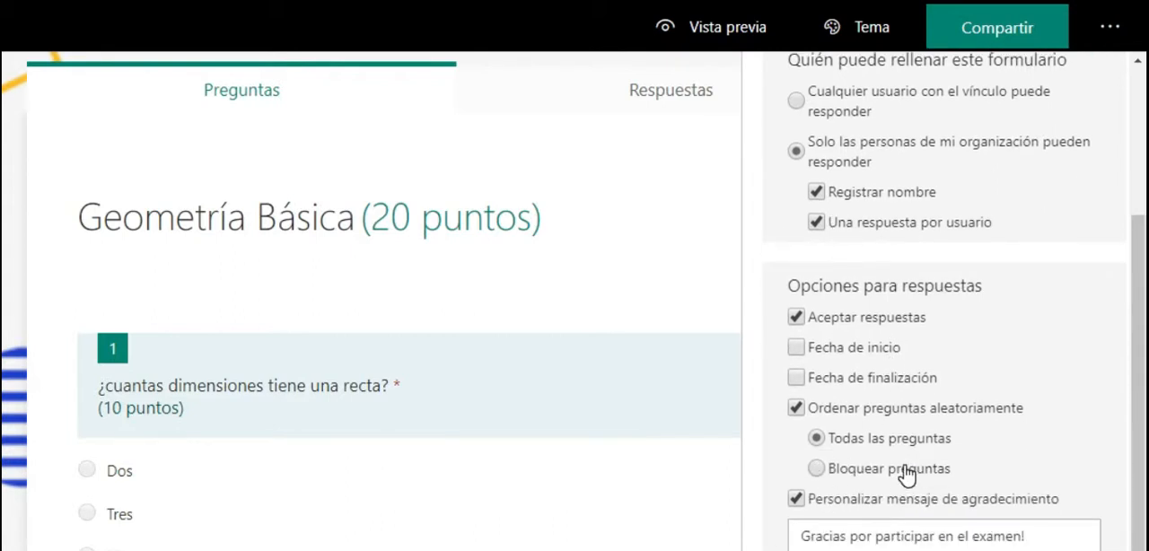
{"action": "scroll", "coordinate": [1032, 449], "scroll_direction": "down", "scroll_amount": 2}
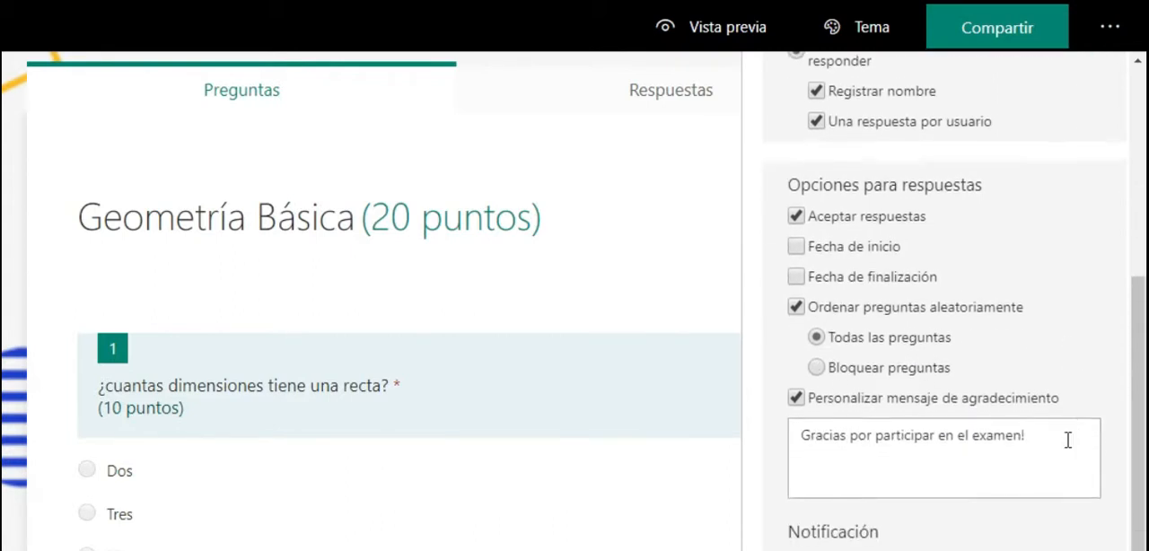
{"action": "scroll", "coordinate": [1067, 441], "scroll_direction": "up", "scroll_amount": 7}
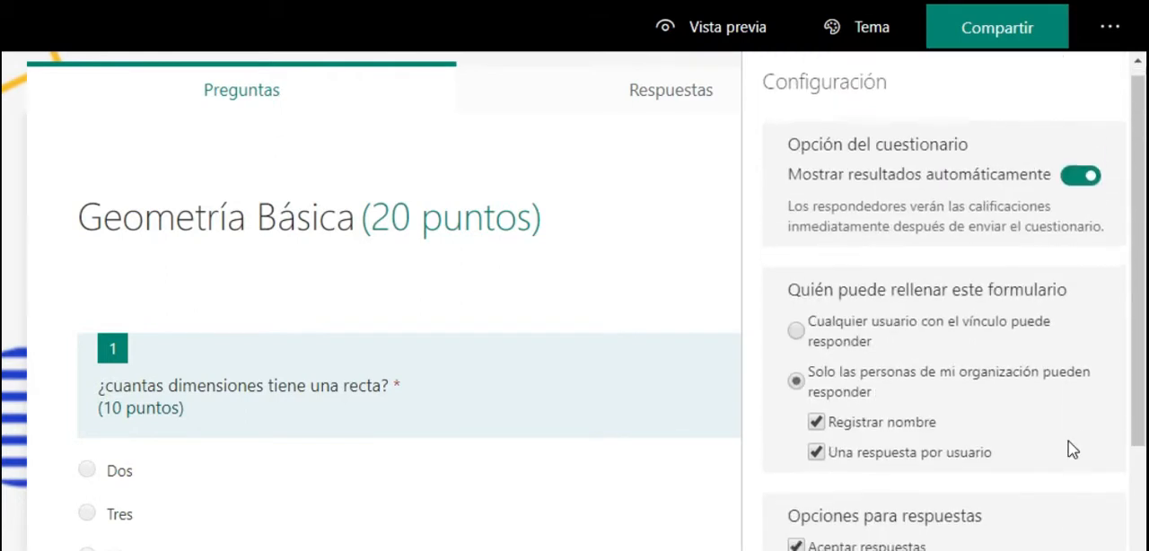
- Check the responses summary of the quiz and return to its questions
{"action": "left_click", "coordinate": [1109, 29]}
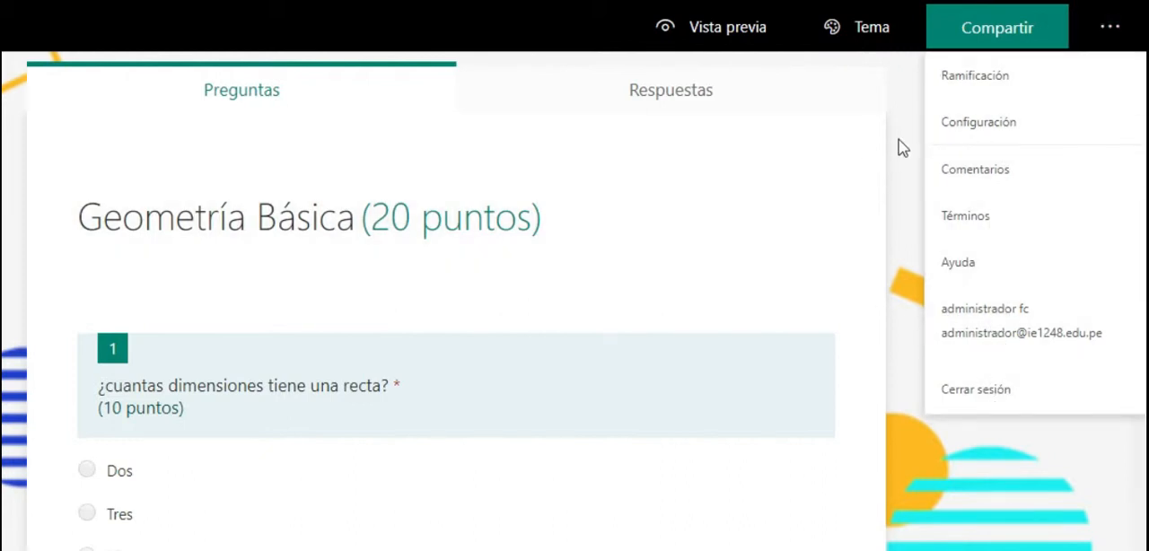
{"action": "left_click", "coordinate": [913, 130]}
{"action": "left_click", "coordinate": [692, 99]}
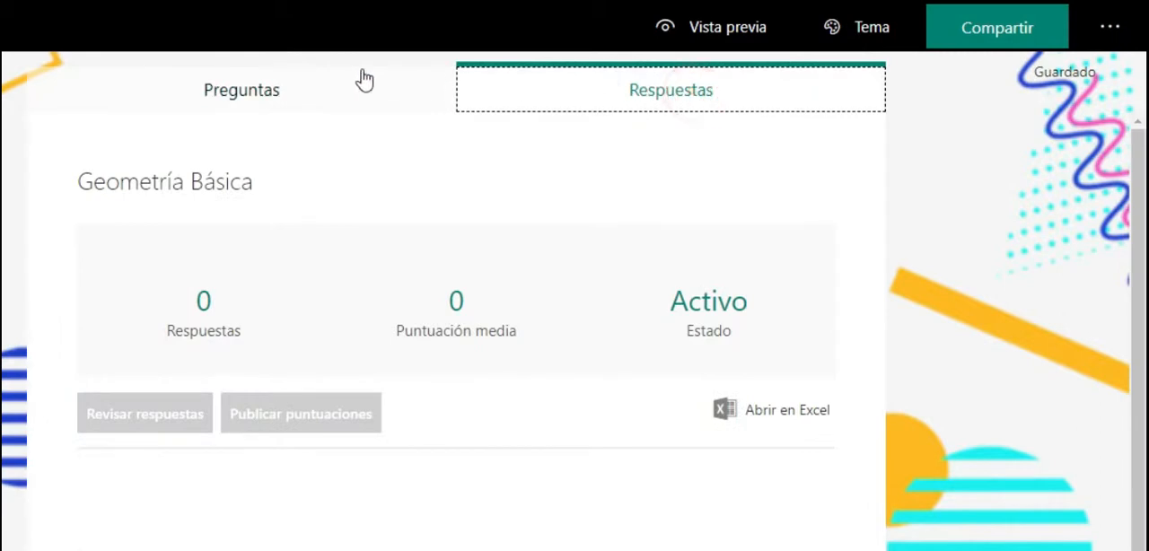
{"action": "left_click", "coordinate": [289, 87]}
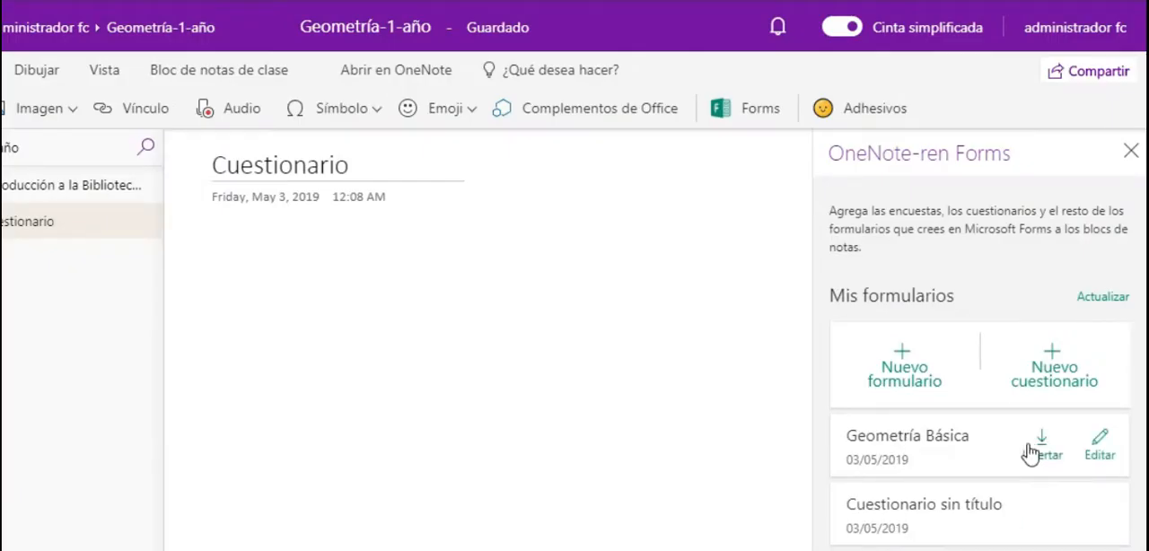
- Insert the "Geometría Básica" quiz into the Cuestionario page in OneNote and close the Forms pane
{"action": "left_click", "coordinate": [1041, 442]}
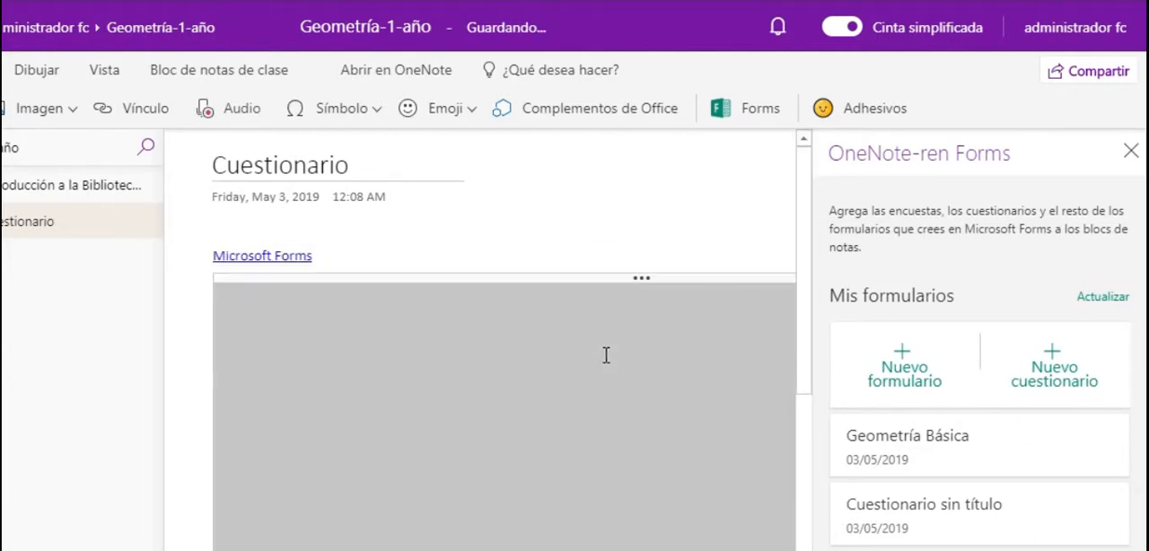
{"action": "left_click", "coordinate": [1131, 151]}
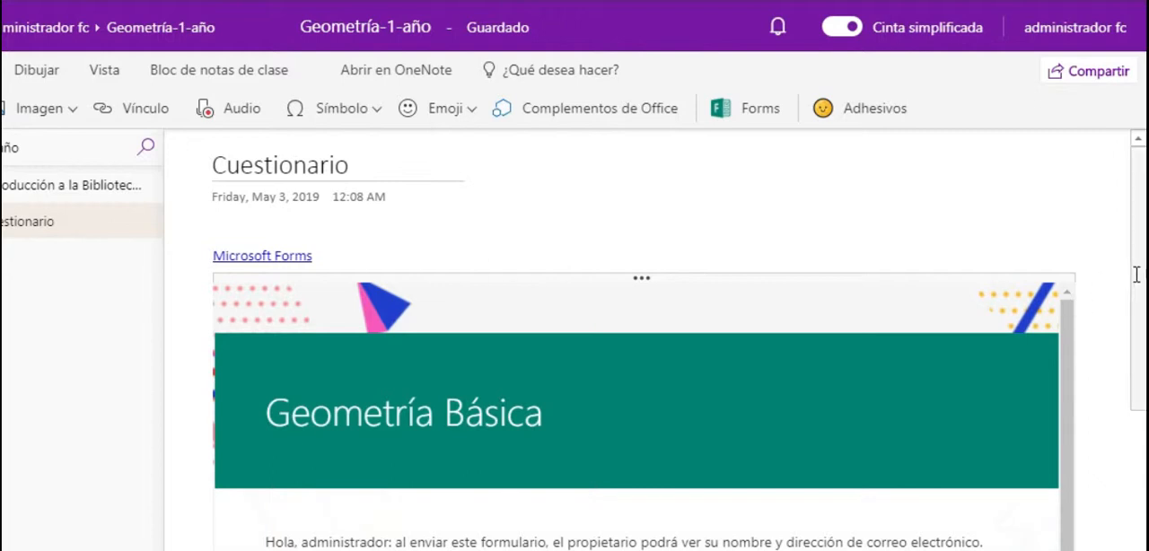
{"action": "left_click_drag", "start_coordinate": [1140, 274], "coordinate": [1139, 203]}
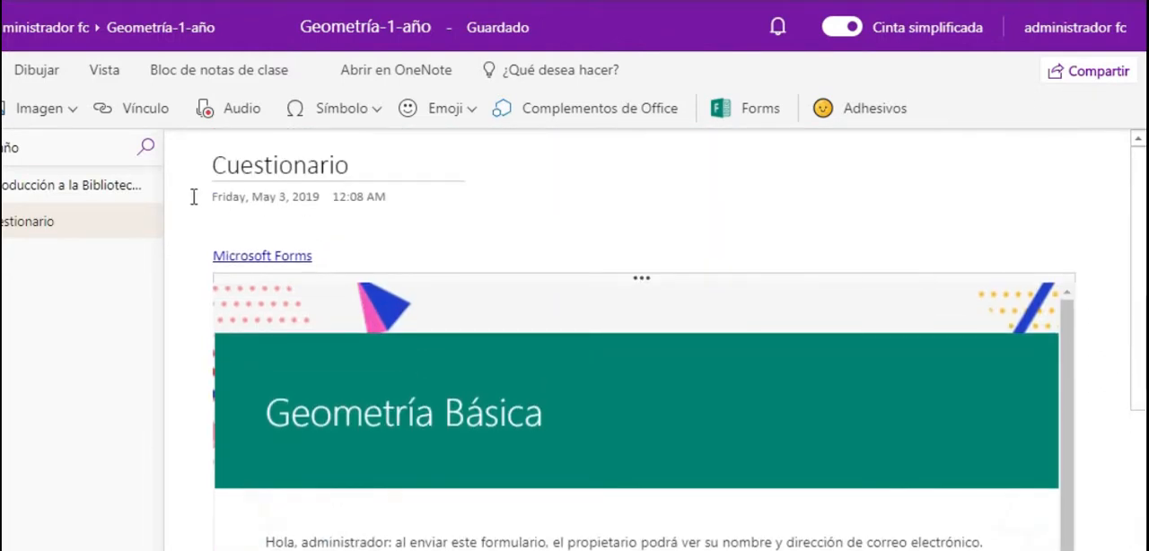
- Distribute a new section named "Examen" to all students and check for it in the first student's section group
{"action": "left_click", "coordinate": [93, 235]}
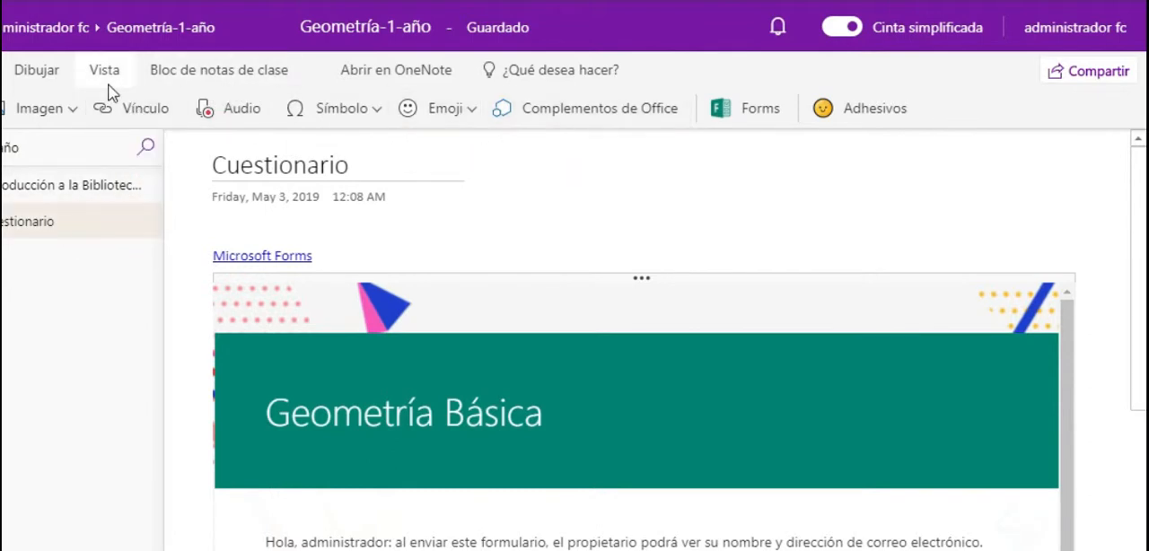
{"action": "left_click", "coordinate": [202, 83]}
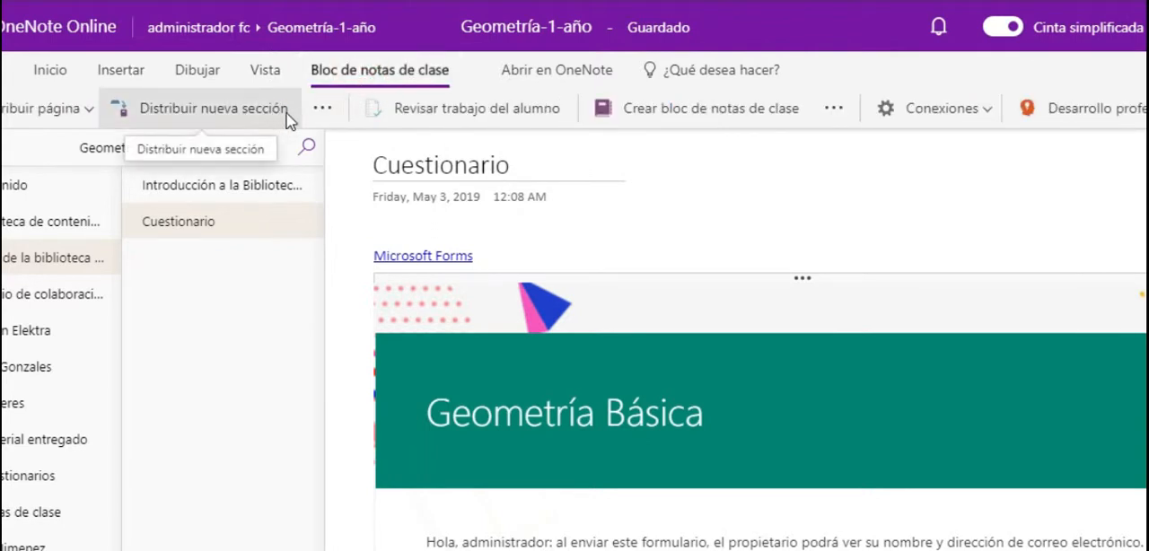
{"action": "left_click", "coordinate": [310, 109]}
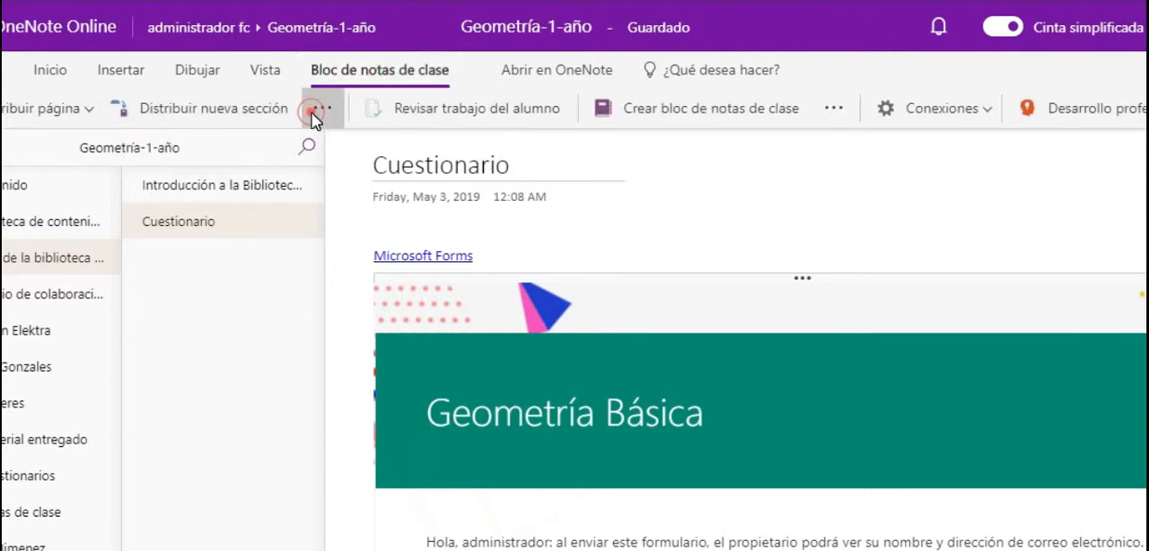
{"action": "left_click", "coordinate": [254, 111]}
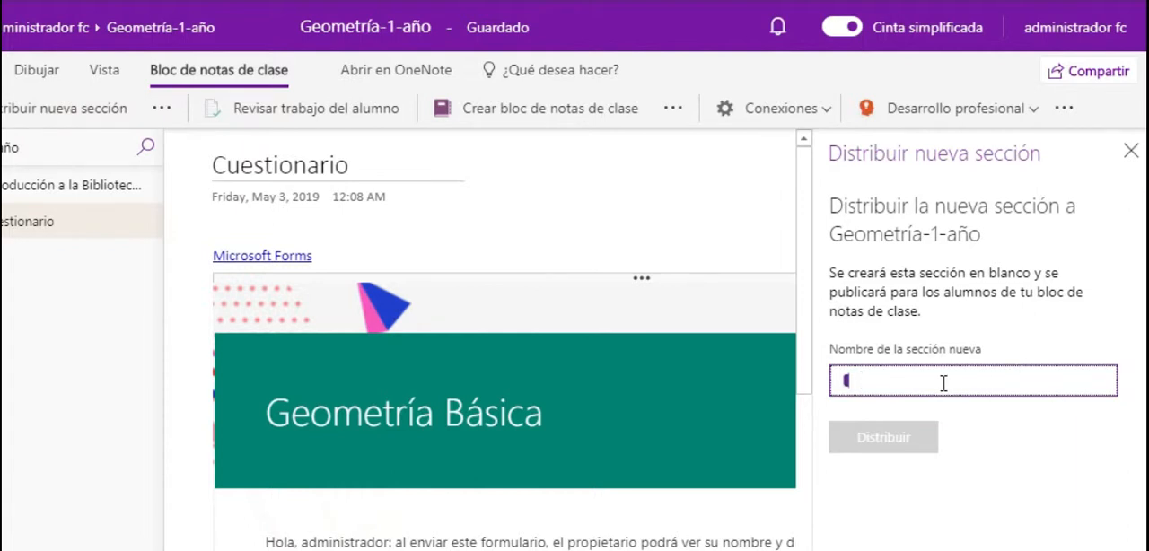
{"action": "type", "text": "Examen"}
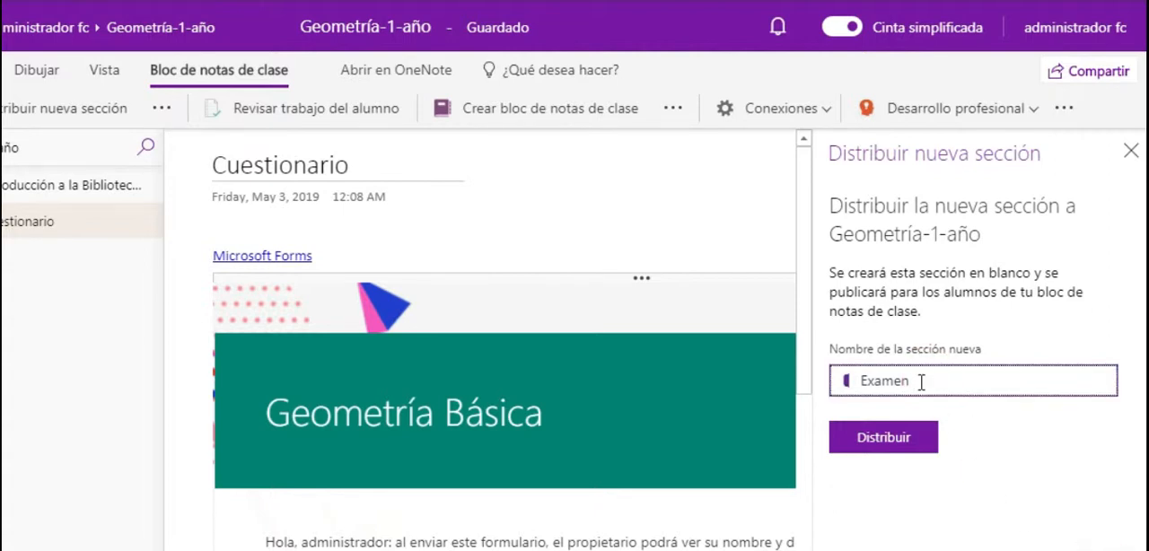
{"action": "left_click", "coordinate": [897, 438]}
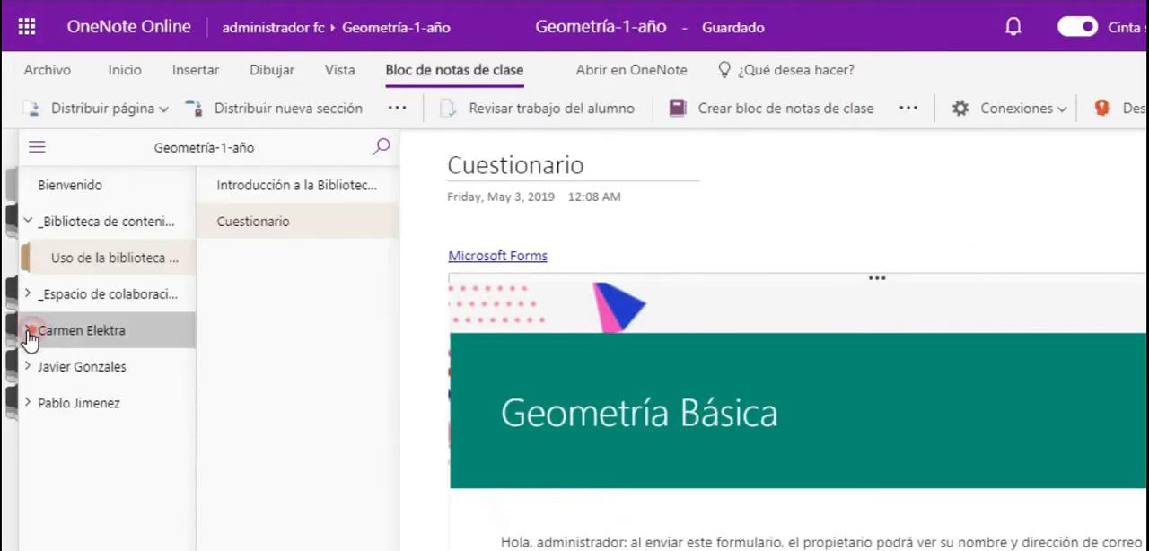
{"action": "left_click", "coordinate": [27, 331]}
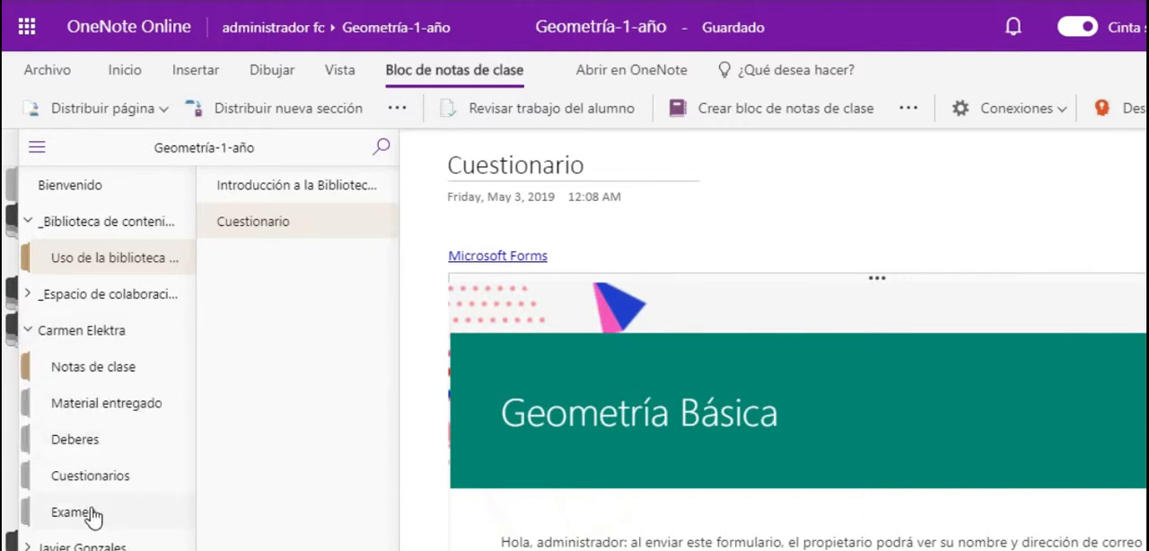
{"action": "left_click", "coordinate": [30, 331]}
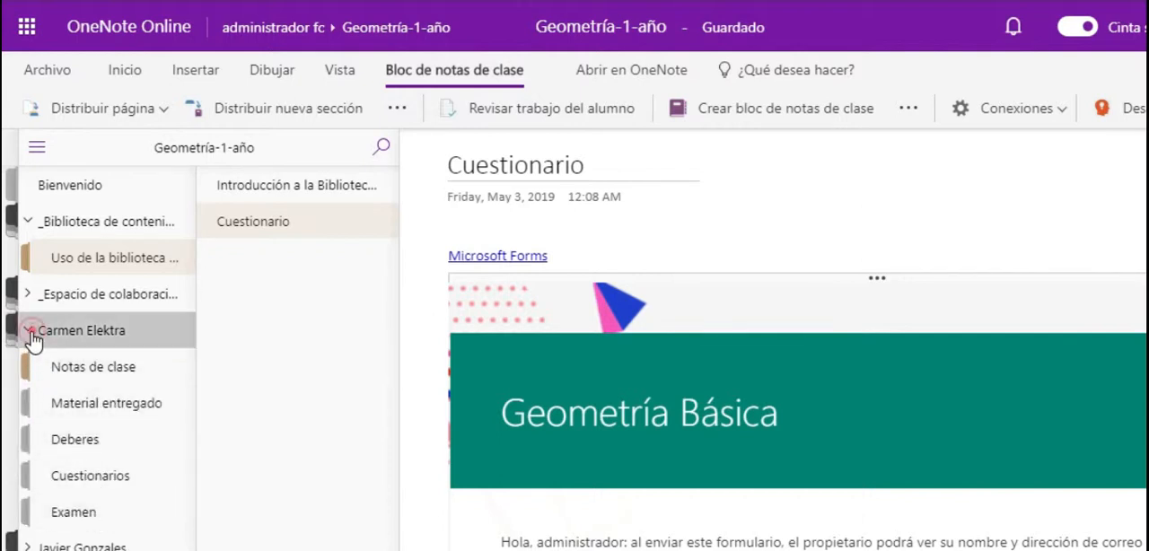
- Look through the introduction and Cuestionario pages of the content library and the introduction and Contenidos-curso pages of the collaboration space
{"action": "left_click", "coordinate": [273, 190]}
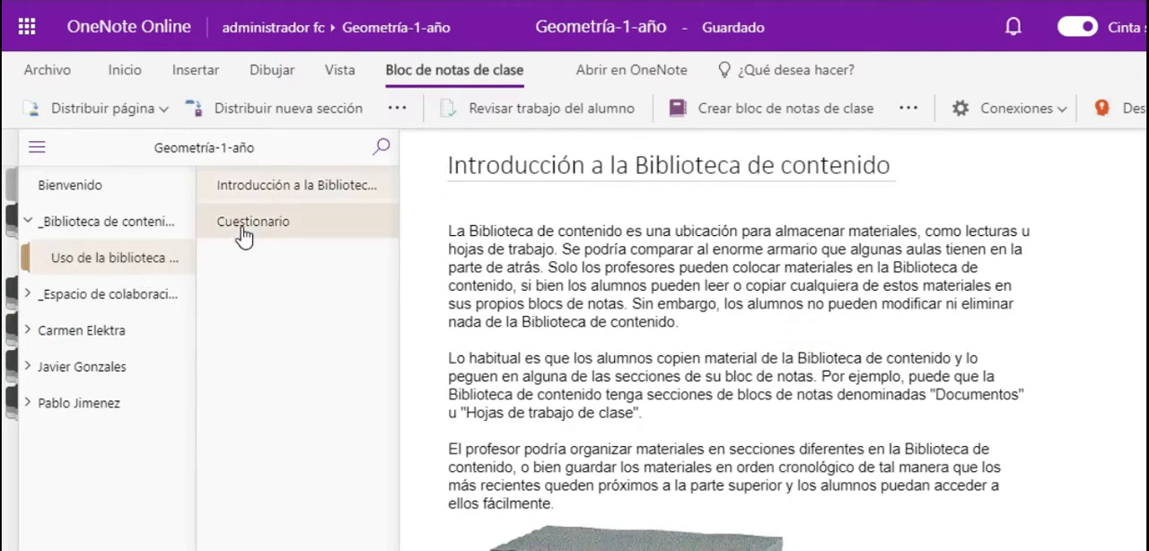
{"action": "left_click", "coordinate": [243, 231]}
{"action": "left_click", "coordinate": [26, 296]}
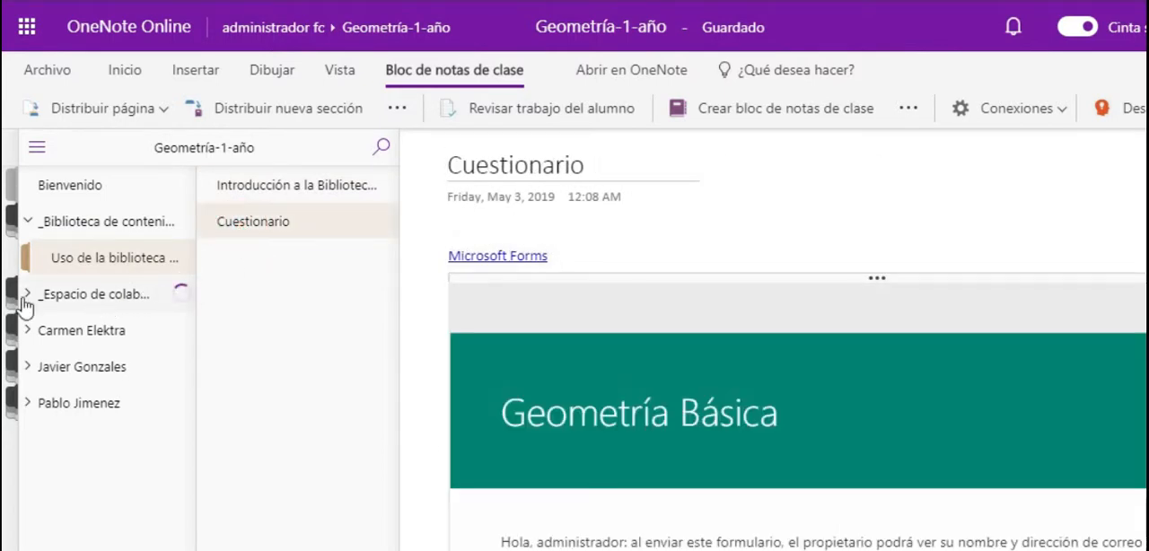
{"action": "left_click", "coordinate": [89, 329]}
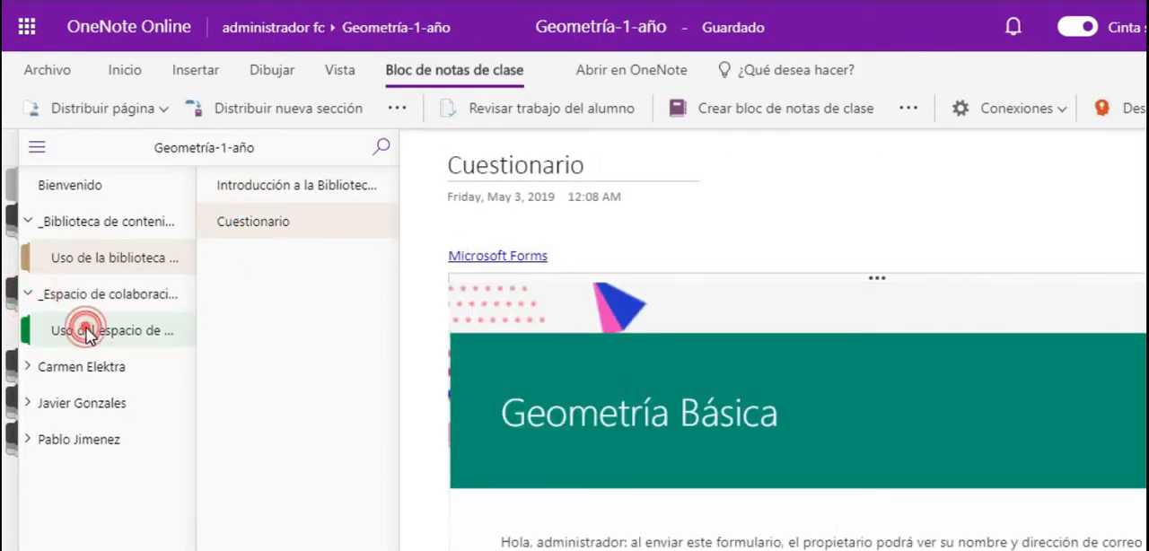
{"action": "scroll", "coordinate": [628, 314], "scroll_direction": "down", "scroll_amount": 3}
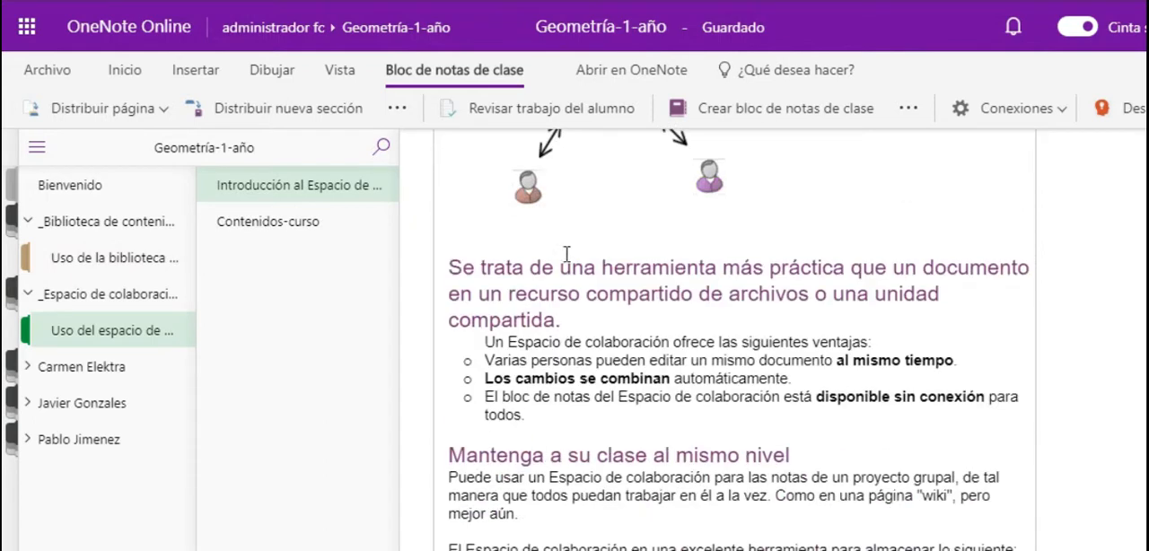
{"action": "left_click", "coordinate": [256, 224]}
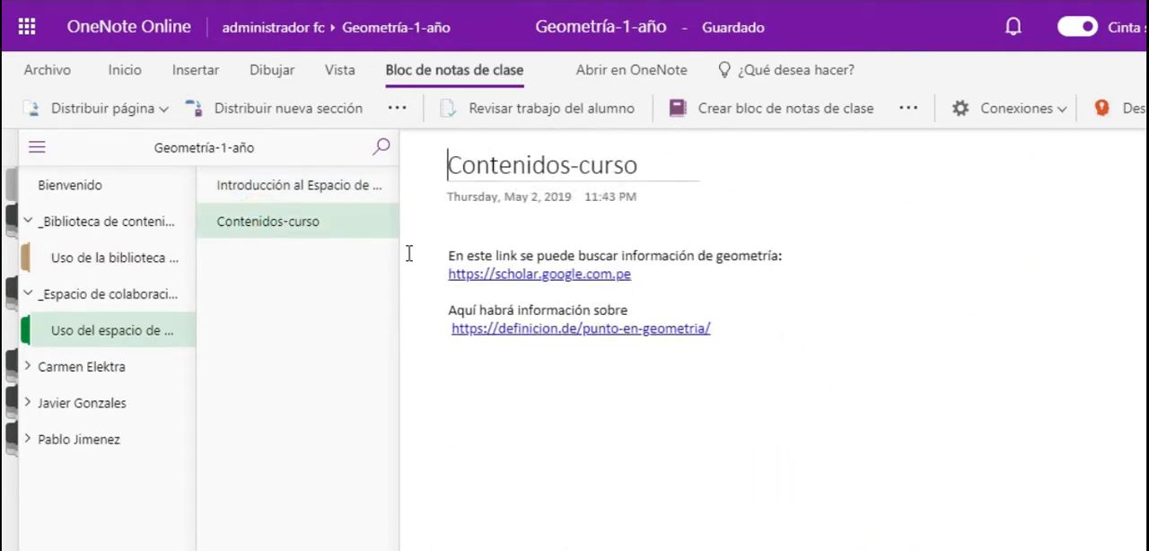
{"action": "left_click", "coordinate": [305, 186]}
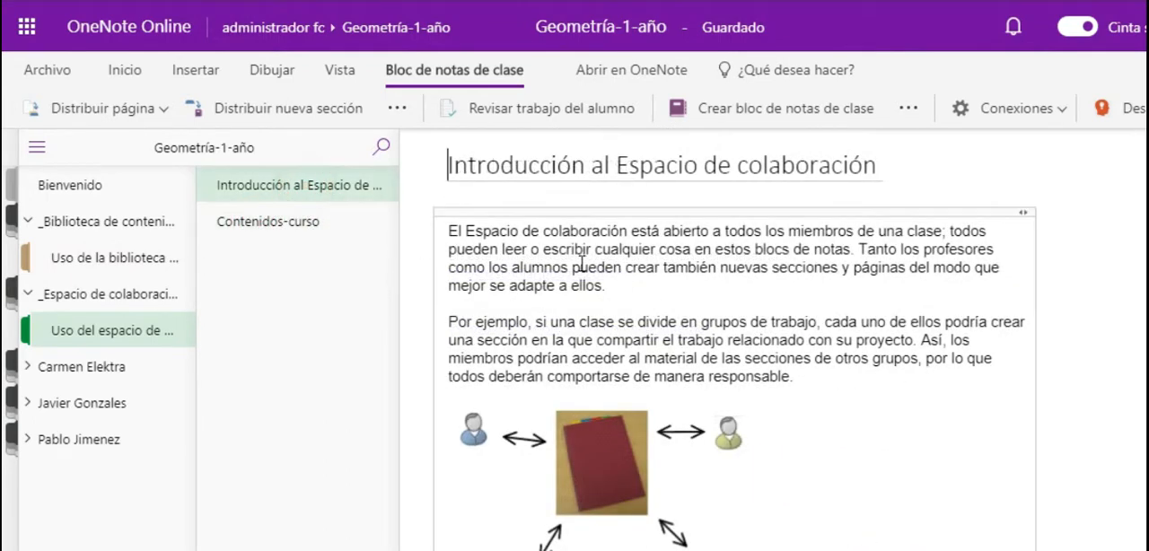
- Review student work for the Examen and Cuestionarios sections, add an untitled page to the empty student section, and close the review
{"action": "left_click", "coordinate": [588, 114]}
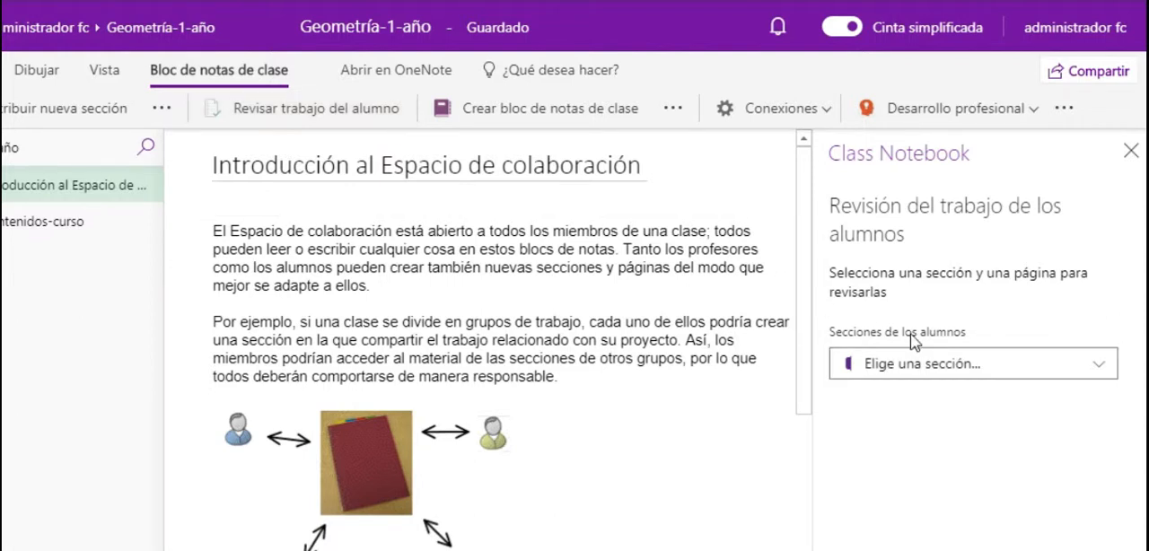
{"action": "left_click", "coordinate": [933, 374]}
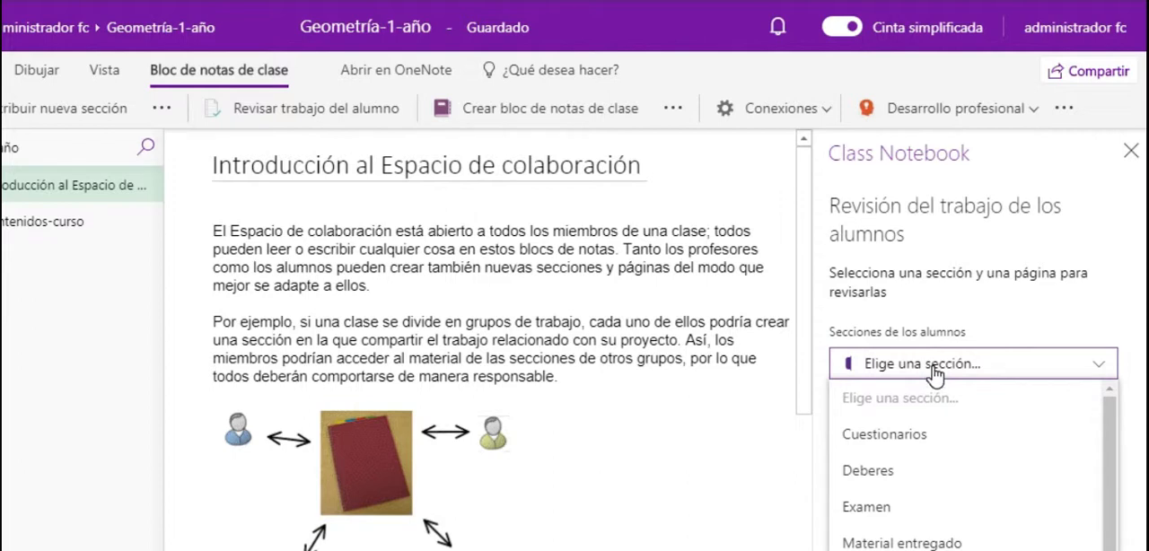
{"action": "scroll", "coordinate": [933, 500], "scroll_direction": "down", "scroll_amount": 1}
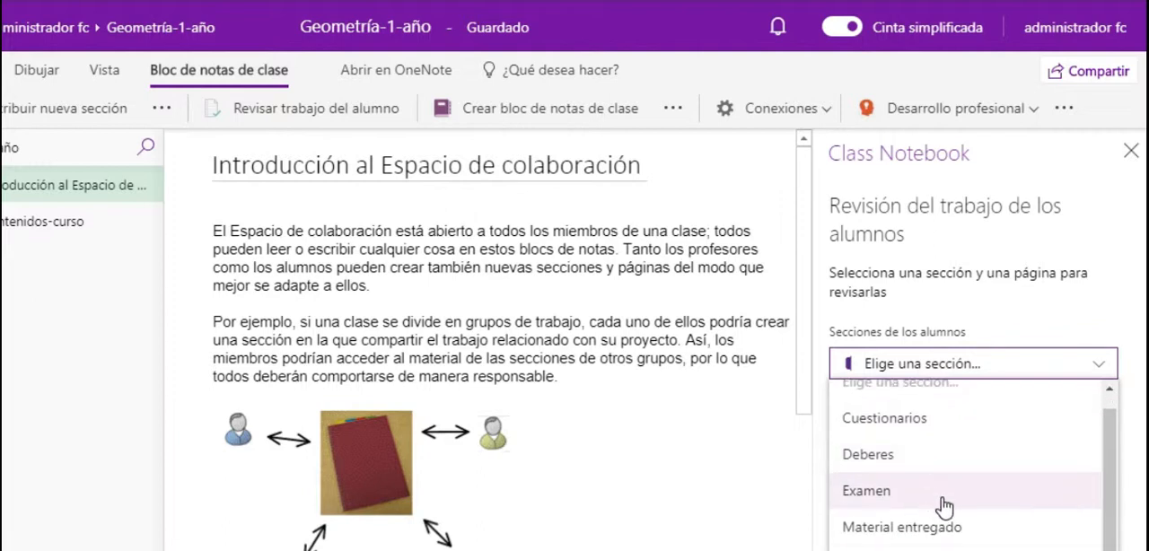
{"action": "left_click", "coordinate": [942, 490]}
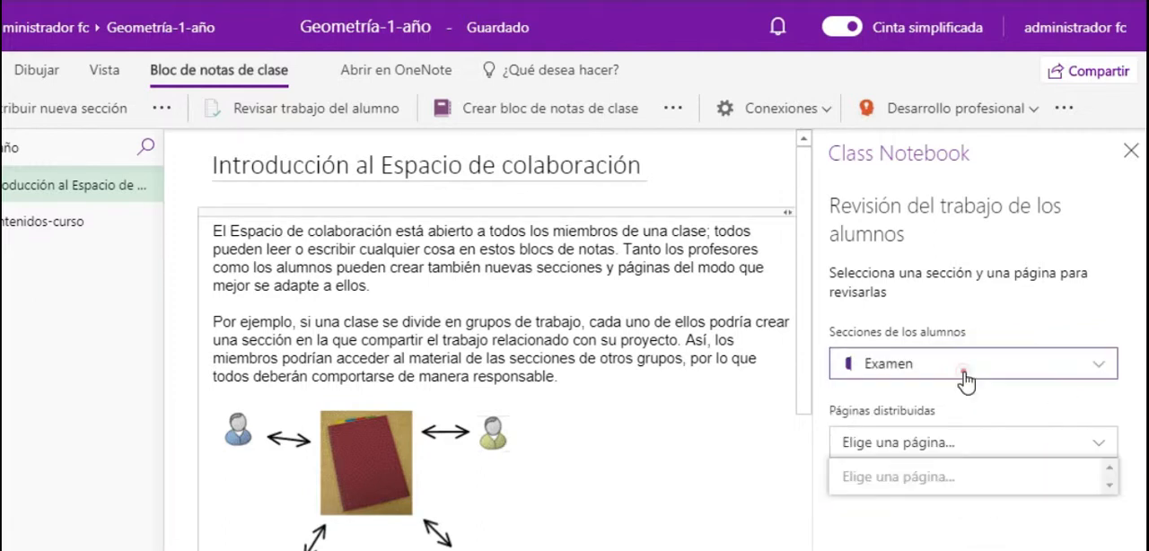
{"action": "left_click", "coordinate": [924, 369]}
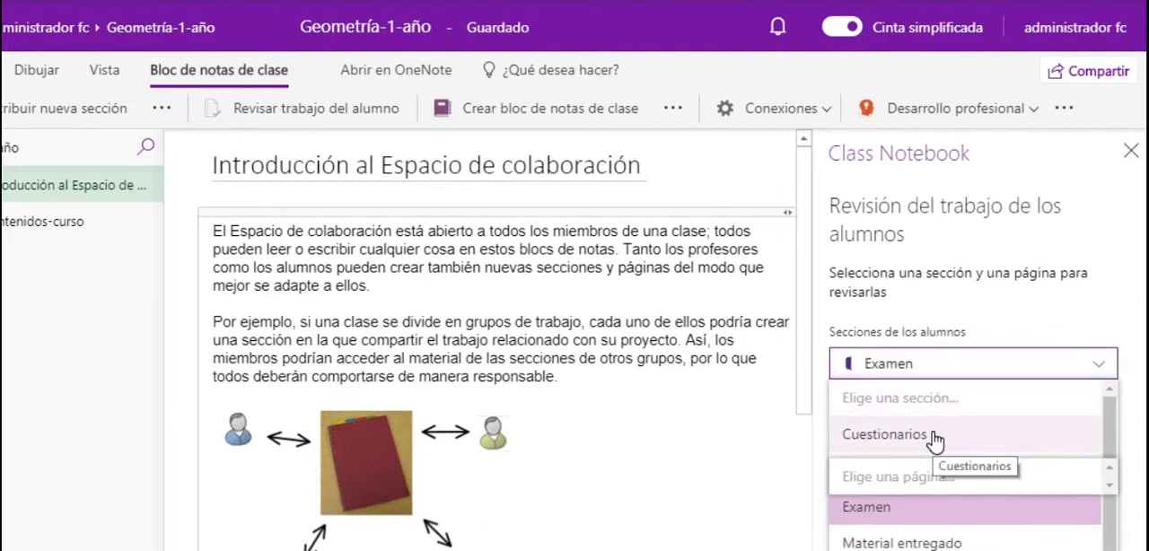
{"action": "left_click", "coordinate": [934, 439]}
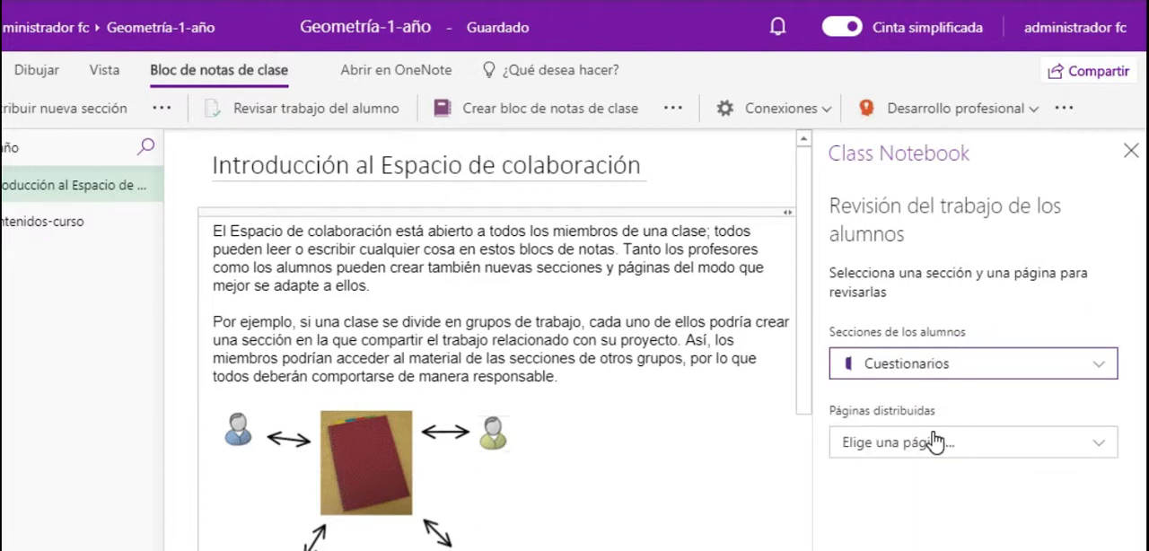
{"action": "left_click", "coordinate": [934, 442]}
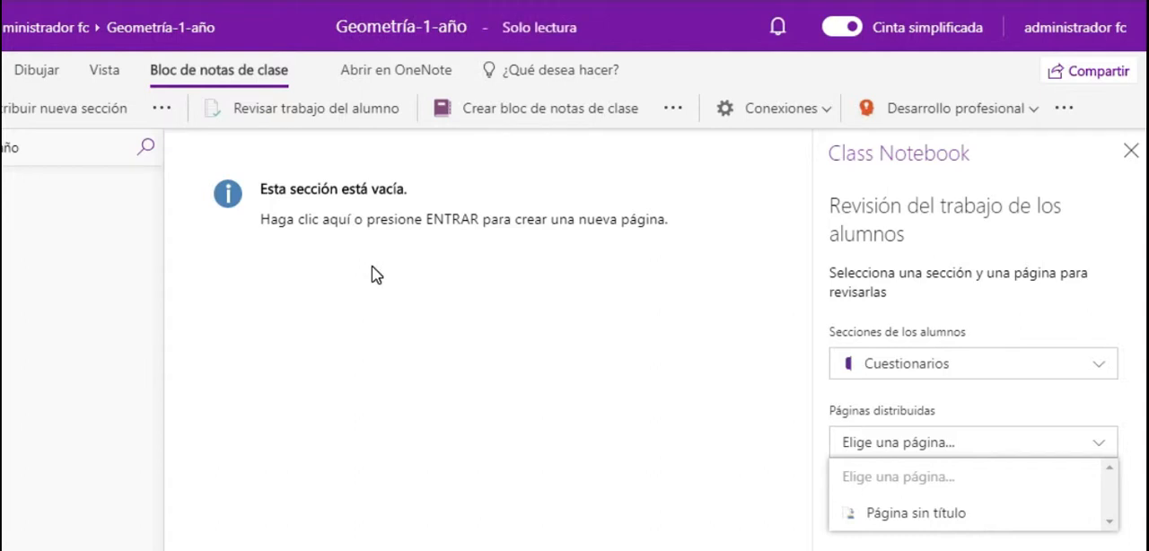
{"action": "left_click", "coordinate": [427, 226]}
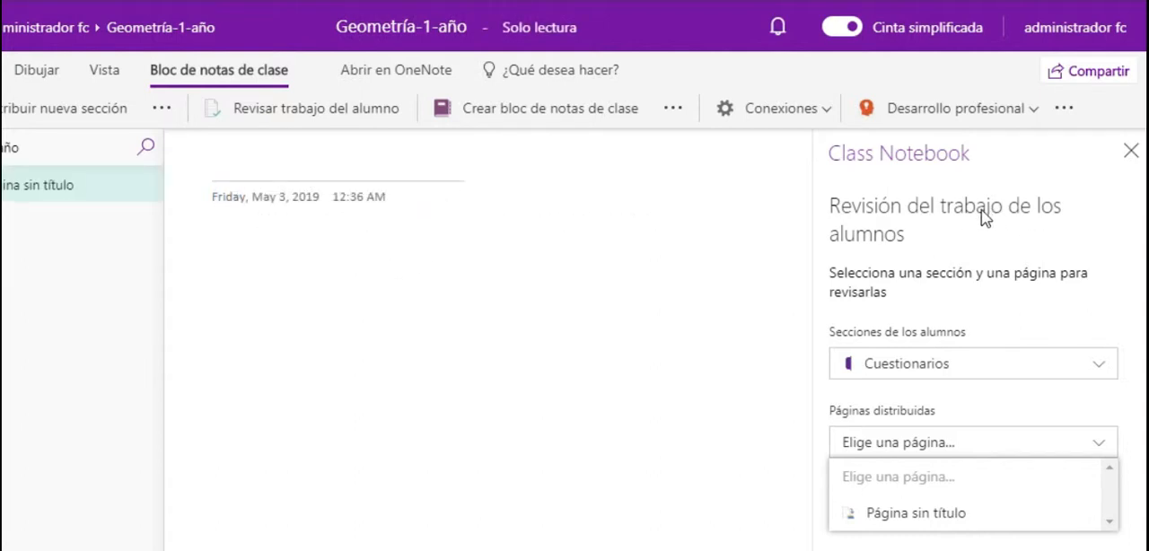
{"action": "left_click", "coordinate": [1131, 150]}
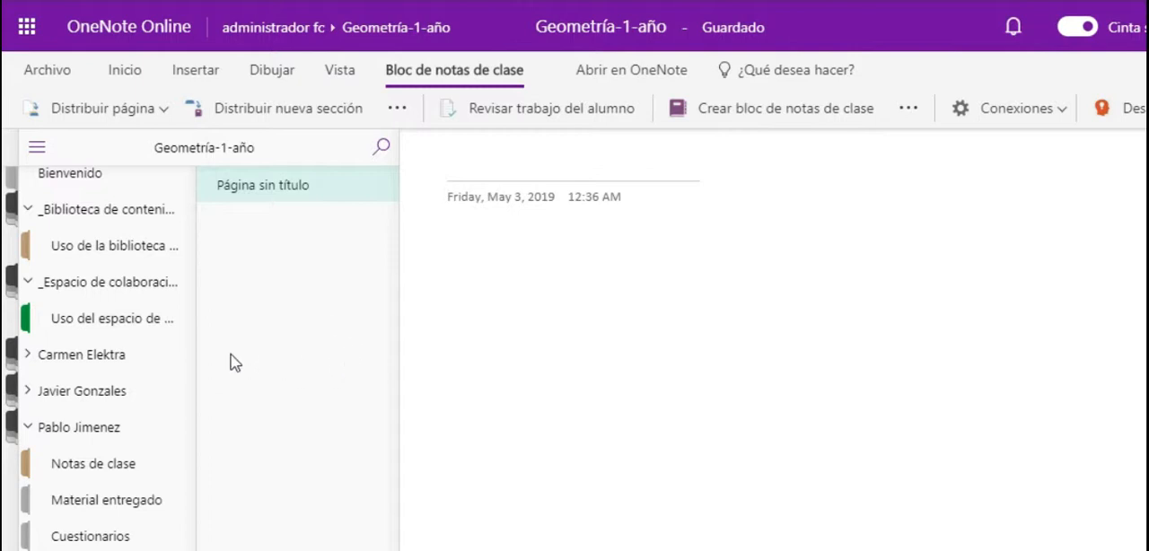
- Create an untitled page in the first student's Examen section and collapse that student's section group
{"action": "left_click", "coordinate": [33, 423]}
{"action": "left_click", "coordinate": [32, 368]}
{"action": "left_click", "coordinate": [79, 544]}
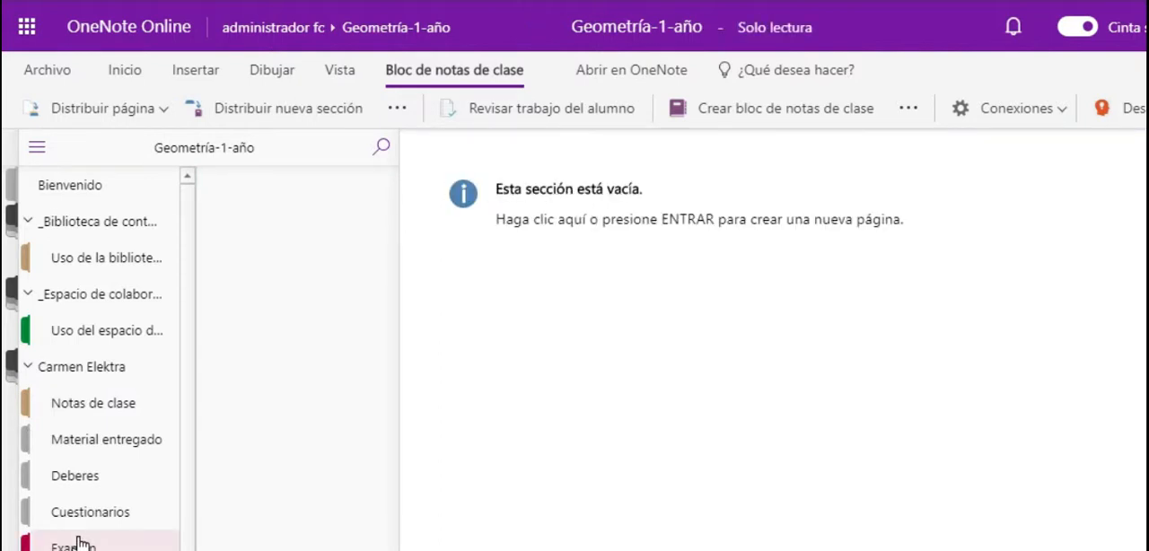
{"action": "left_click", "coordinate": [633, 226]}
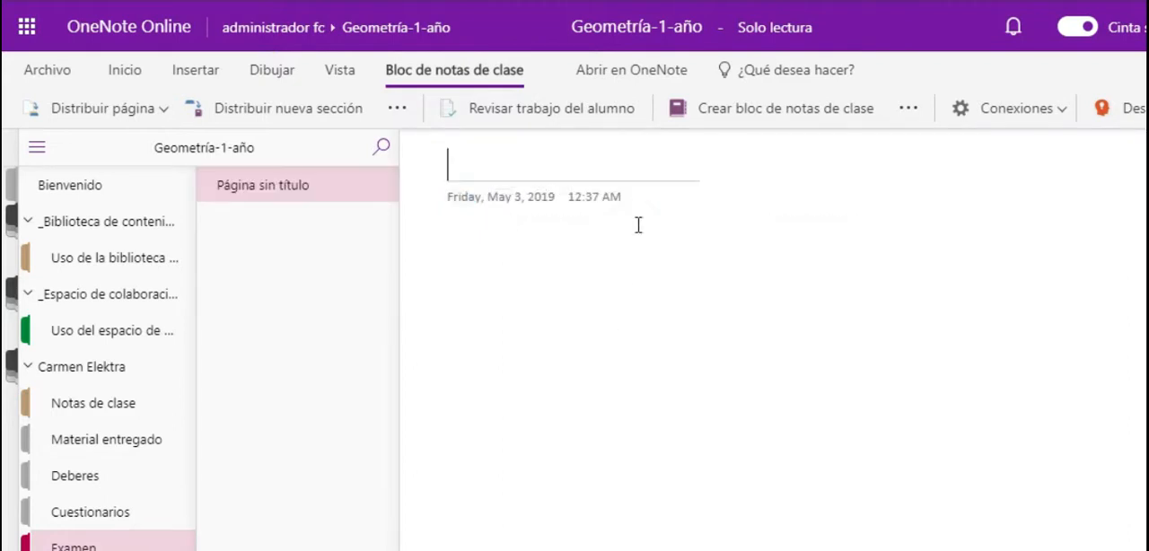
{"action": "left_click", "coordinate": [28, 368]}
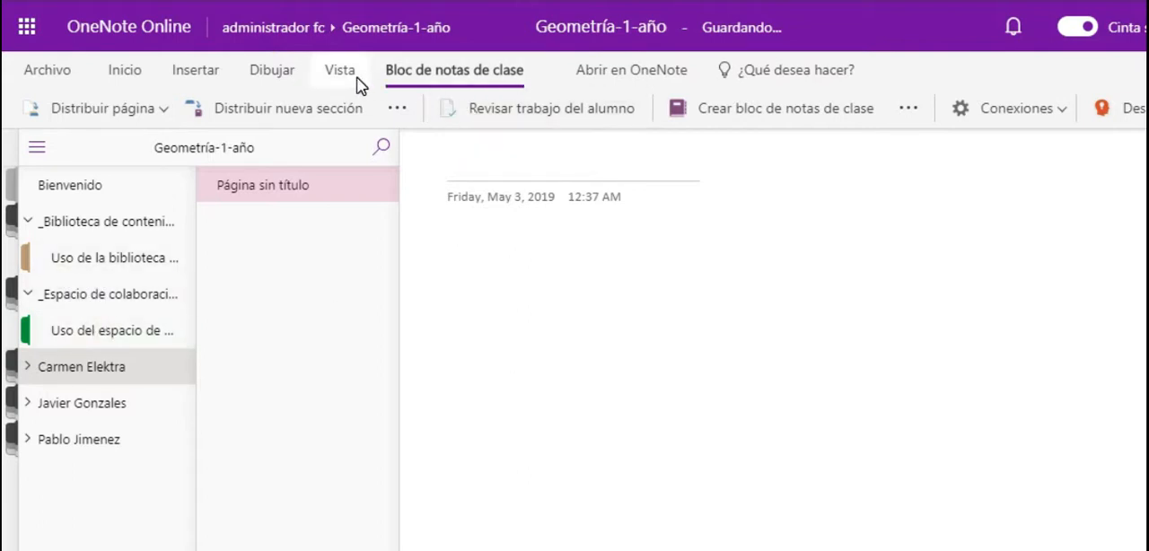
- Try to copy the listed section to a content library, going as far as the choice of destination notebooks
{"action": "left_click", "coordinate": [398, 108]}
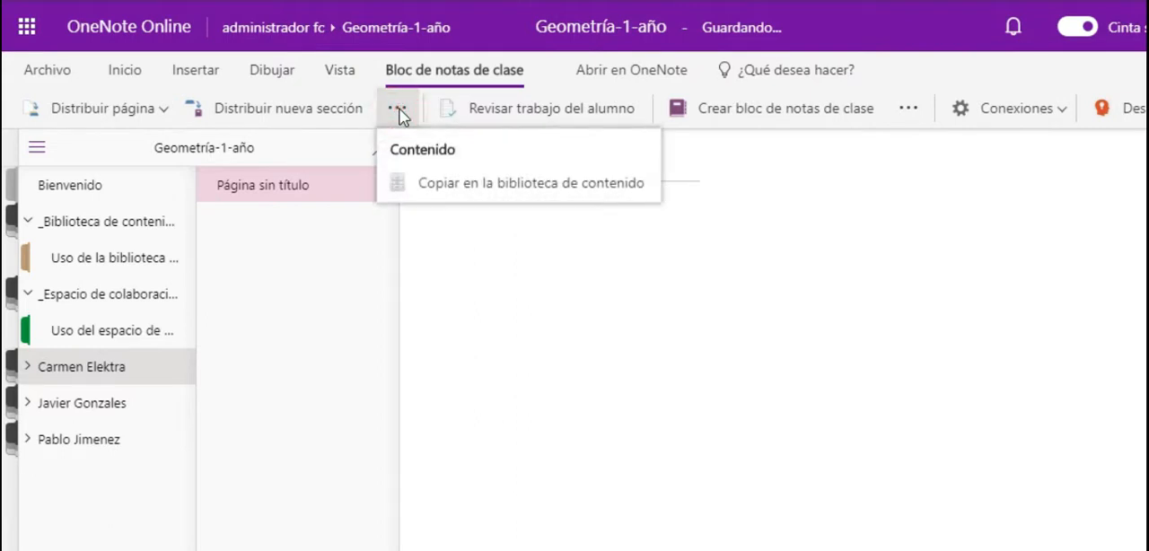
{"action": "left_click", "coordinate": [528, 180]}
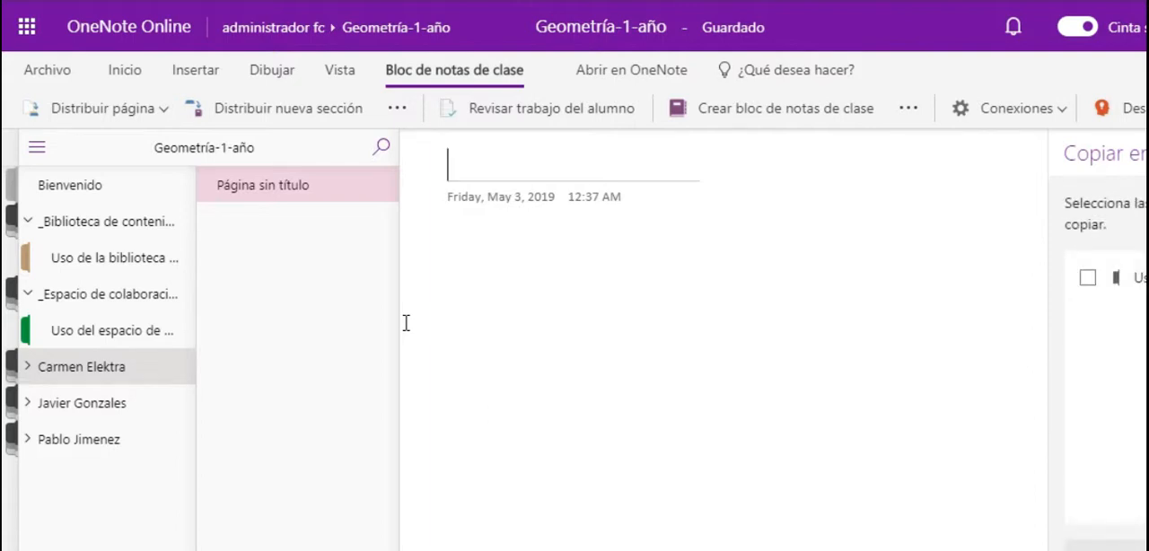
{"action": "left_click", "coordinate": [1087, 282]}
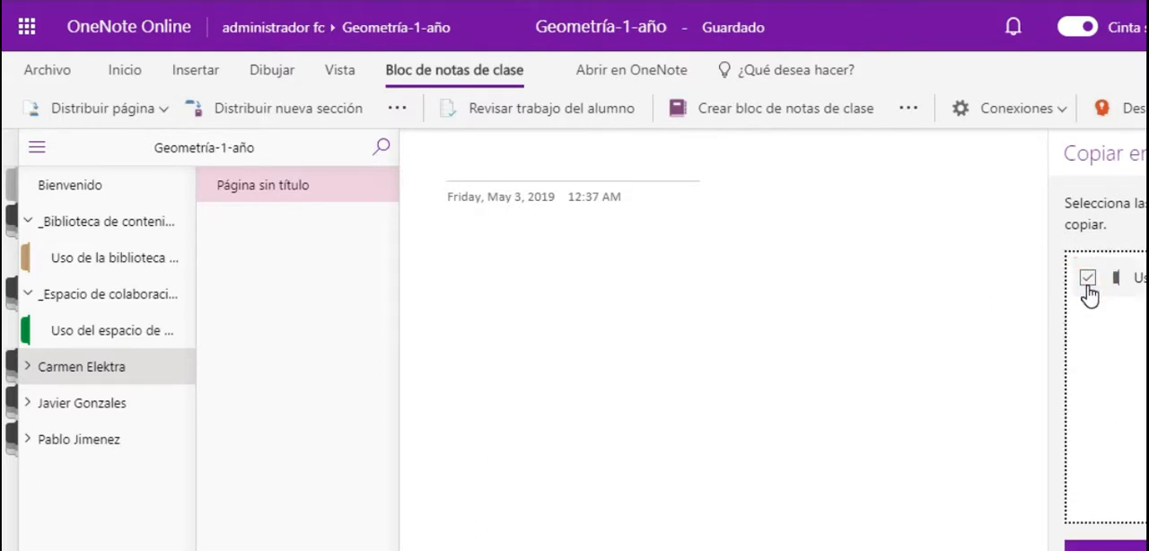
{"action": "left_click", "coordinate": [1108, 544]}
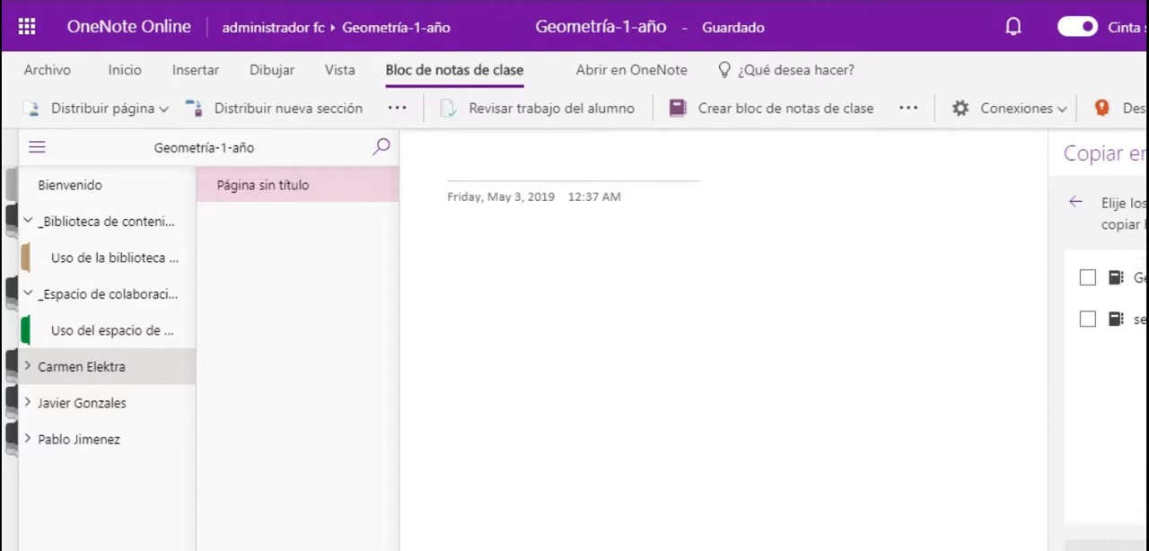
{"action": "key", "text": "Escape"}
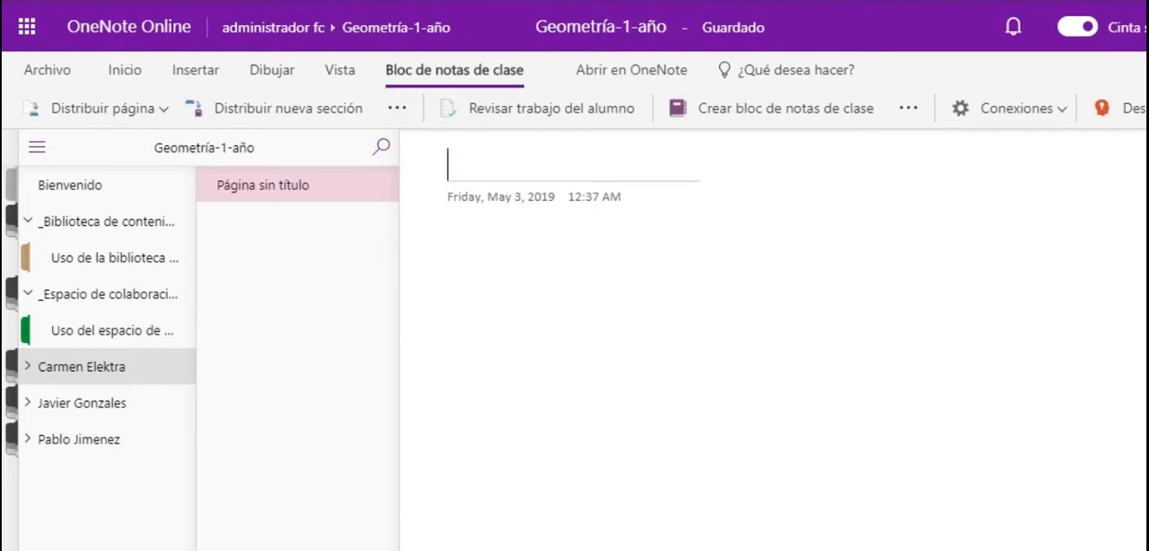
- Look over the content library's introduction page and the embedded "Geometría Básica" quiz on its Cuestionario page
{"action": "left_click", "coordinate": [99, 270]}
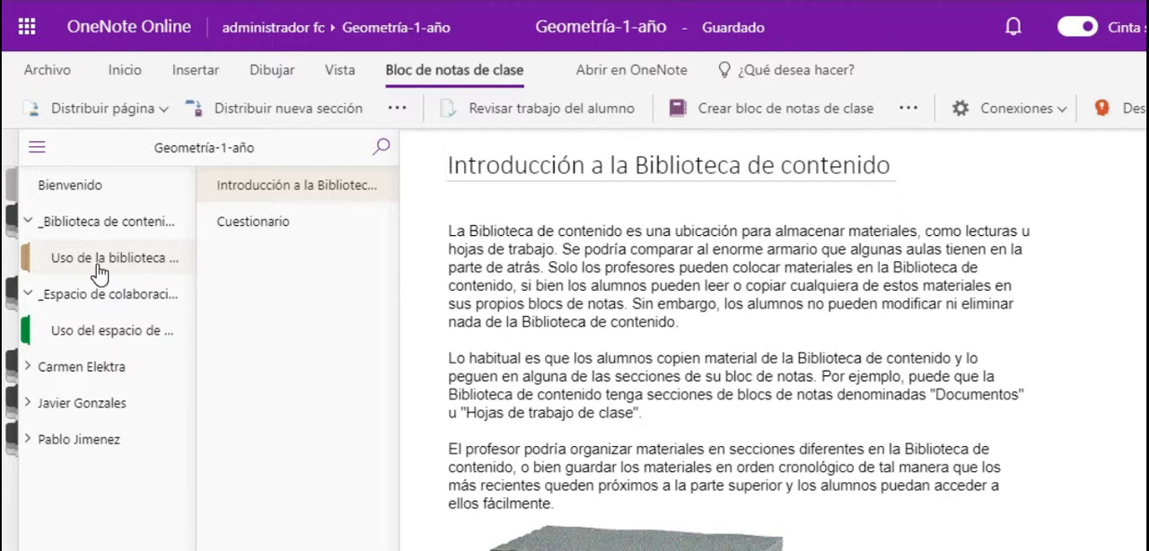
{"action": "scroll", "coordinate": [643, 299], "scroll_direction": "down", "scroll_amount": 3}
{"action": "left_click", "coordinate": [261, 223]}
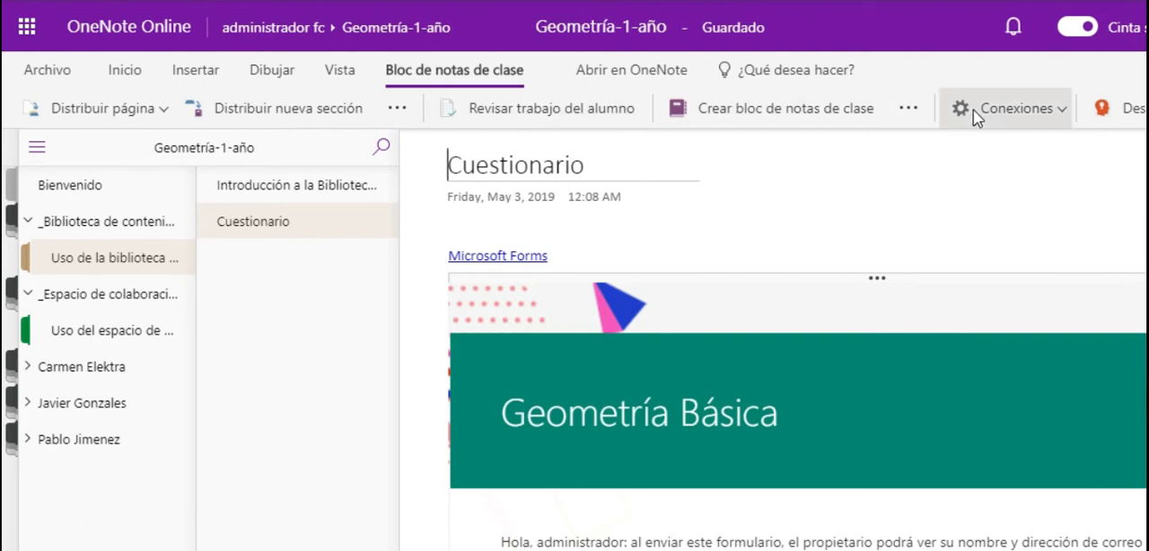
{"action": "scroll", "coordinate": [682, 459], "scroll_direction": "down", "scroll_amount": 10}
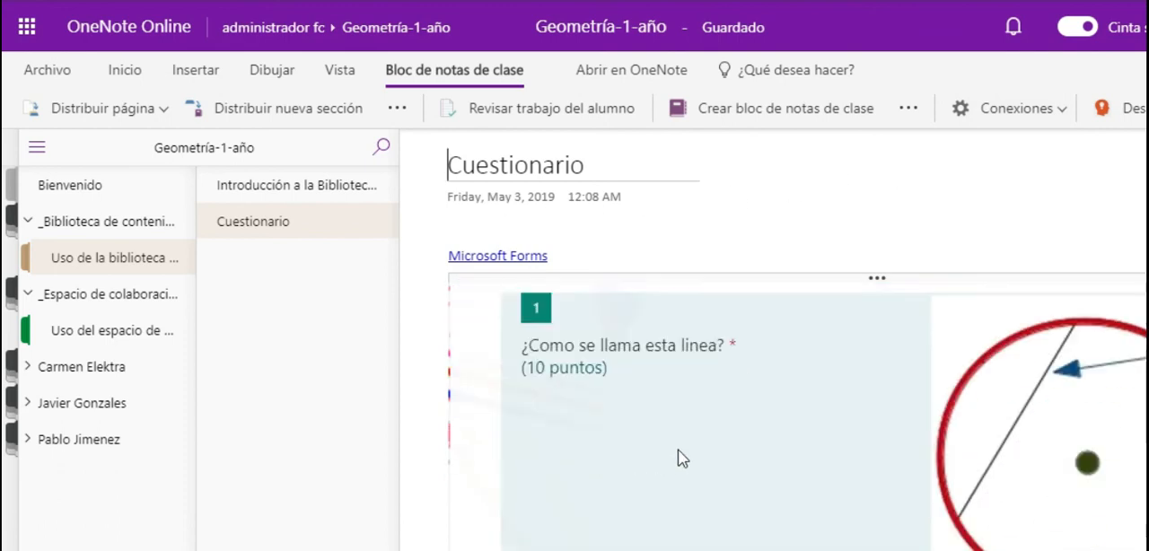
{"action": "scroll", "coordinate": [1127, 544], "scroll_direction": "up", "scroll_amount": 10}
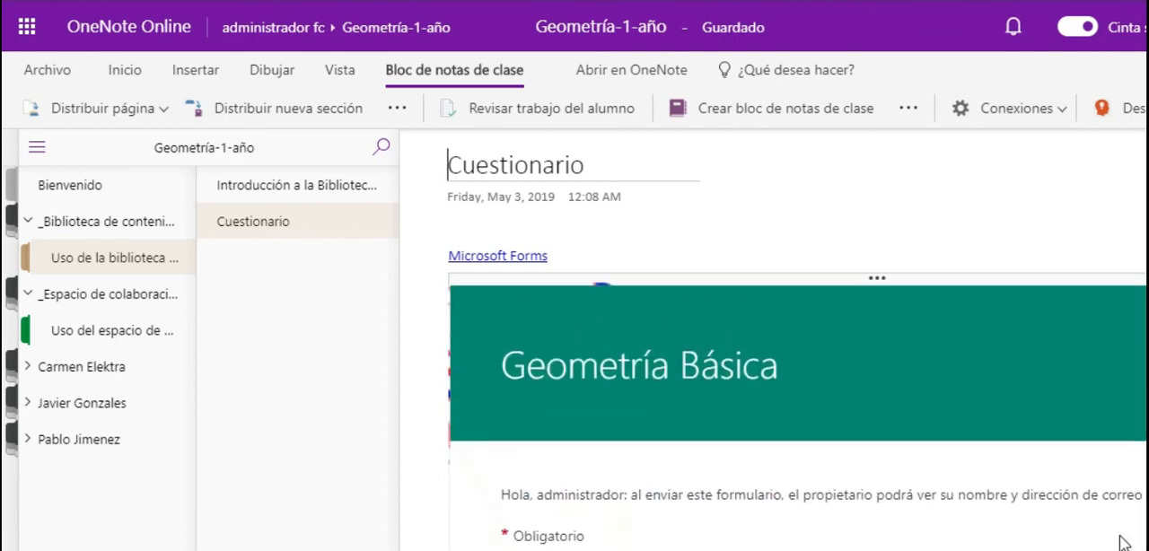
{"action": "left_click", "coordinate": [448, 165]}
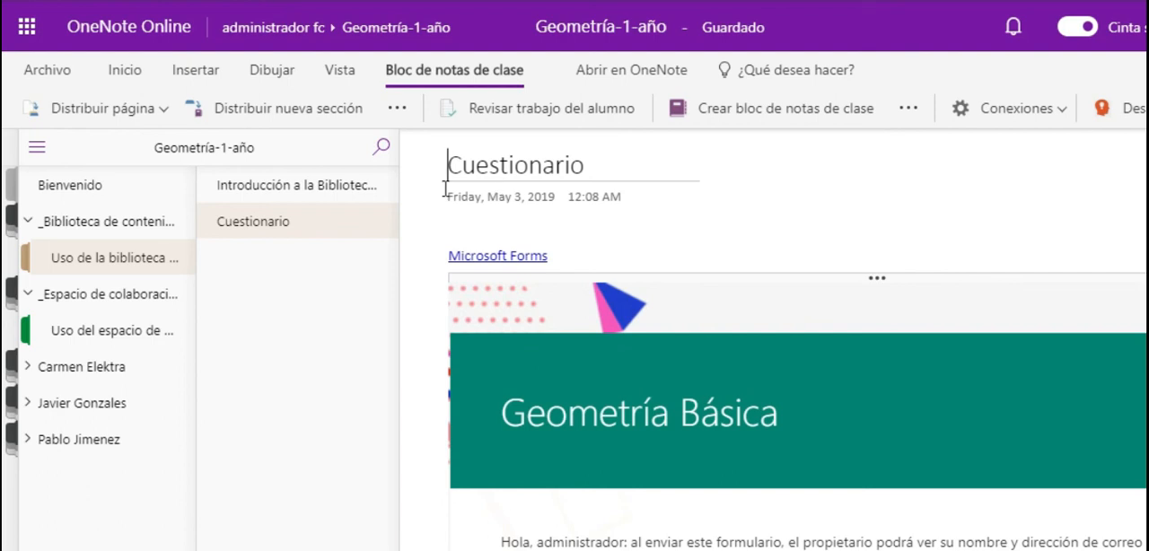